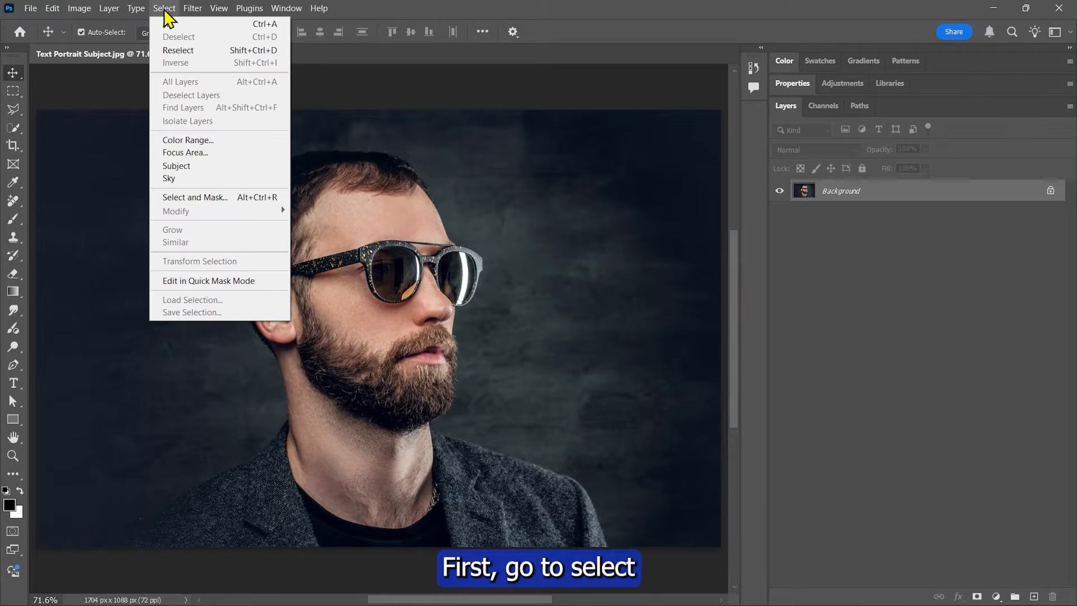
- Select the man and use Select and Mask with Decontaminate Colors enabled to output him to a new layer with layer mask
{"action": "left_click", "coordinate": [188, 170]}
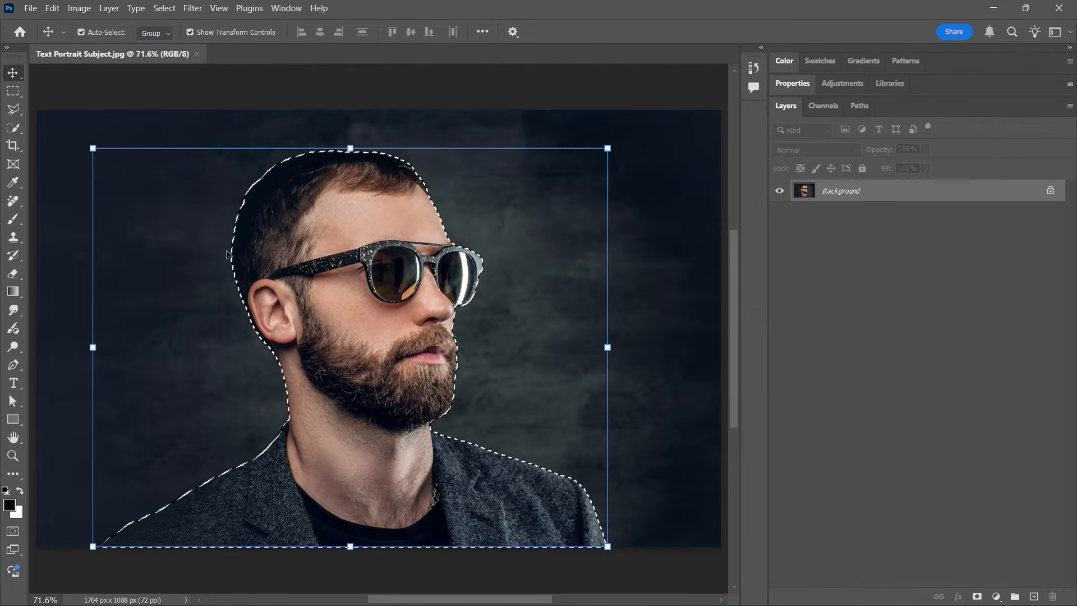
{"action": "left_click", "coordinate": [164, 9]}
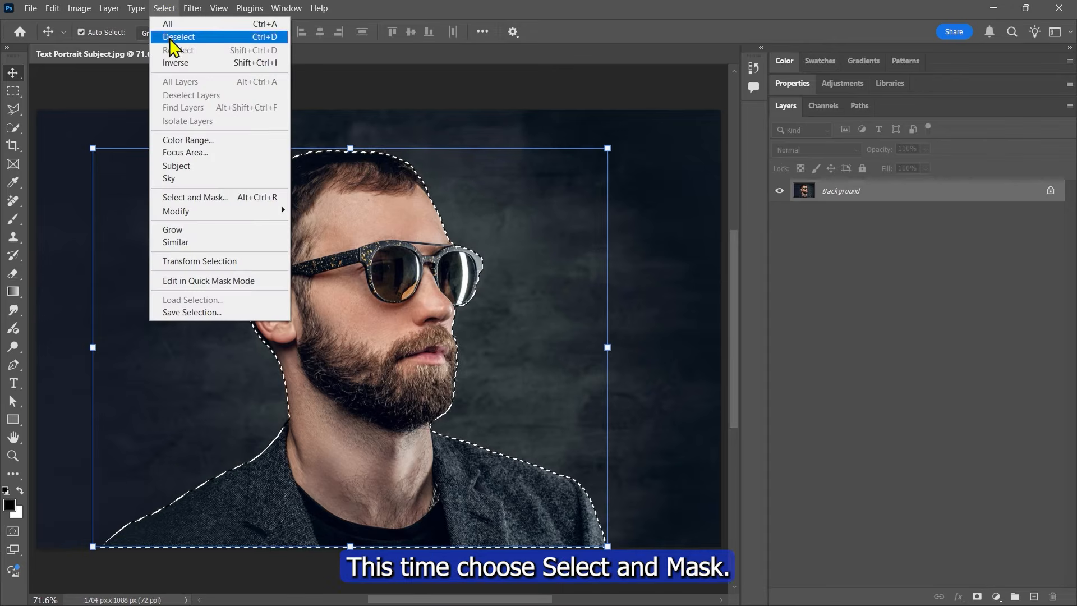
{"action": "left_click", "coordinate": [200, 199]}
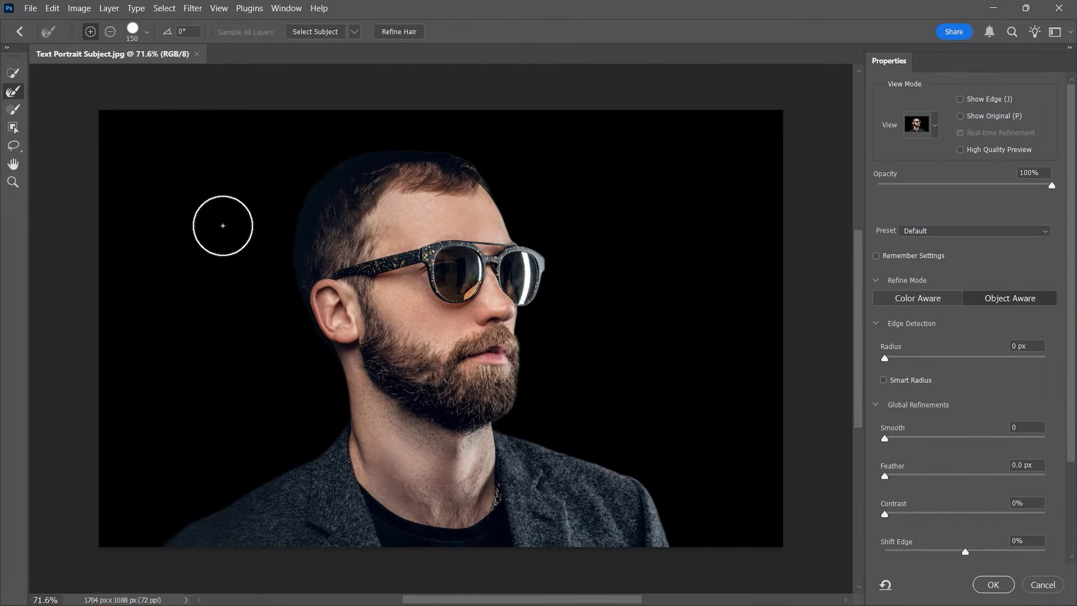
{"action": "scroll", "coordinate": [1073, 399], "scroll_direction": "down", "scroll_amount": 5}
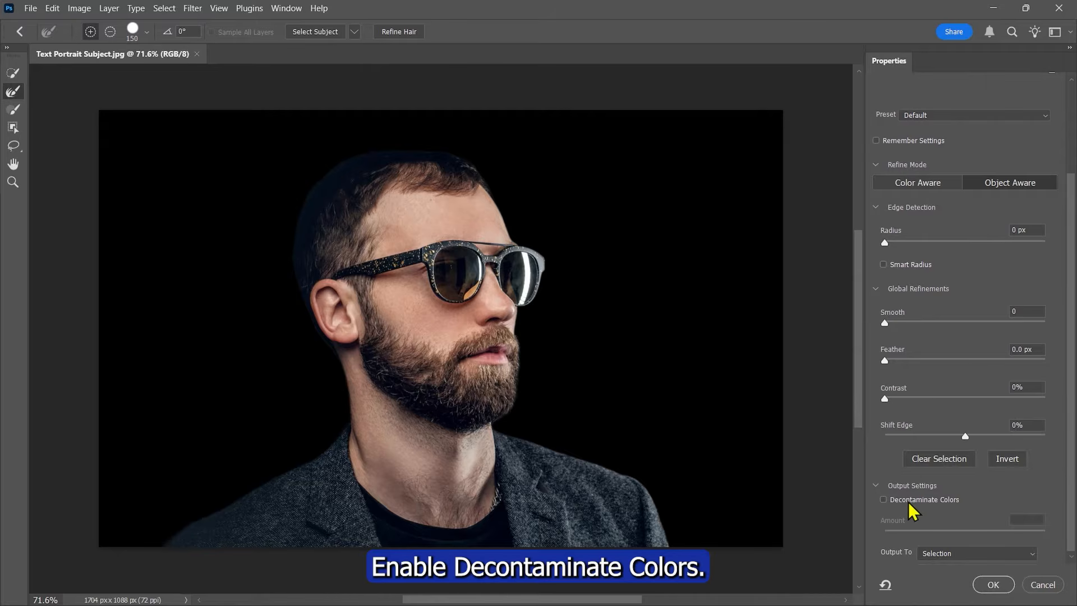
{"action": "left_click", "coordinate": [884, 500]}
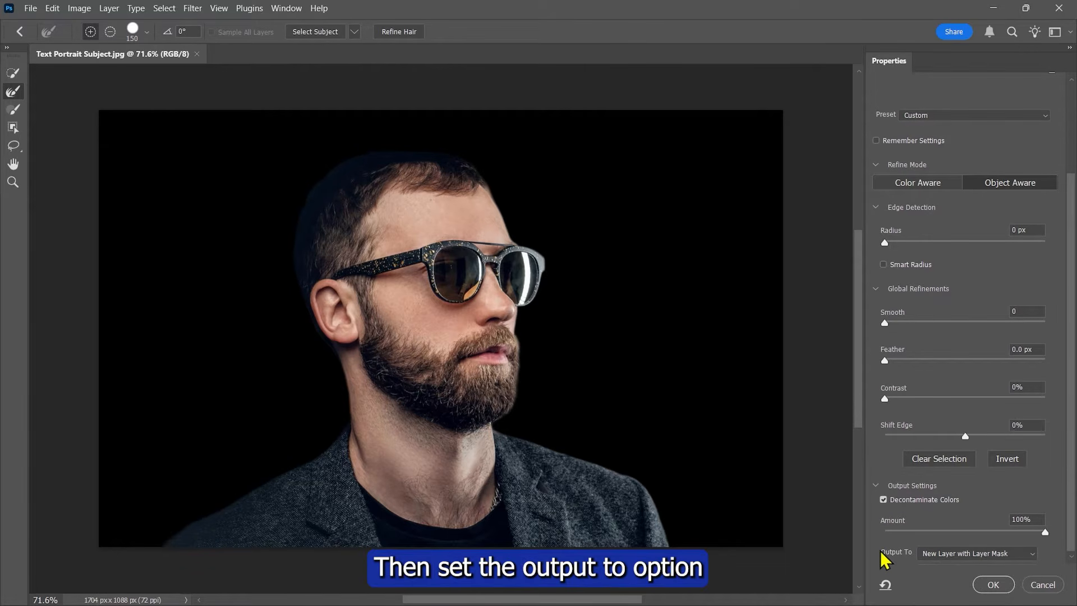
{"action": "left_click", "coordinate": [993, 556]}
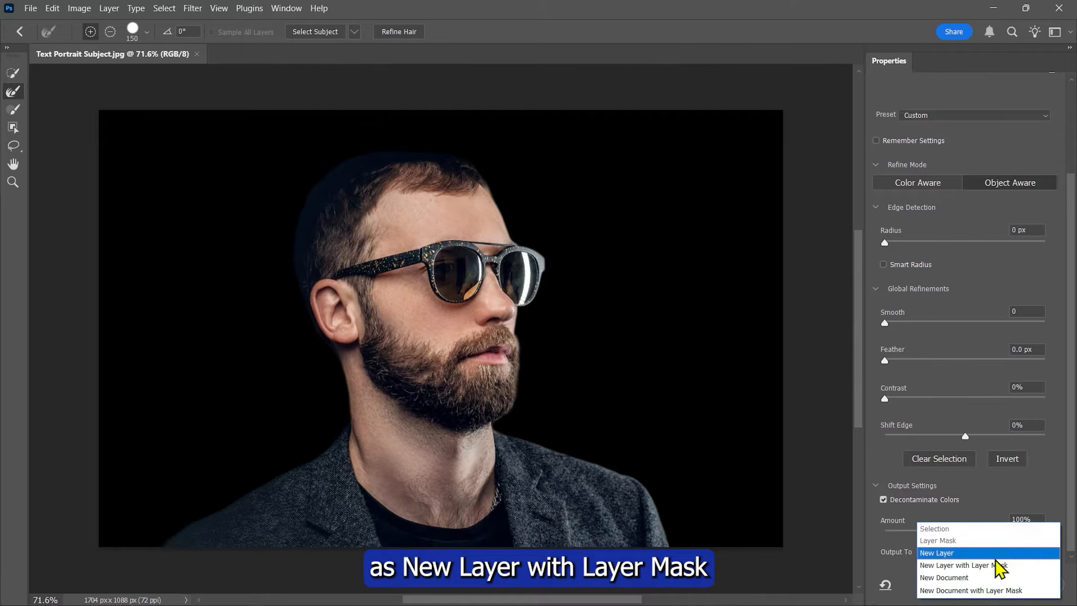
{"action": "left_click", "coordinate": [974, 565]}
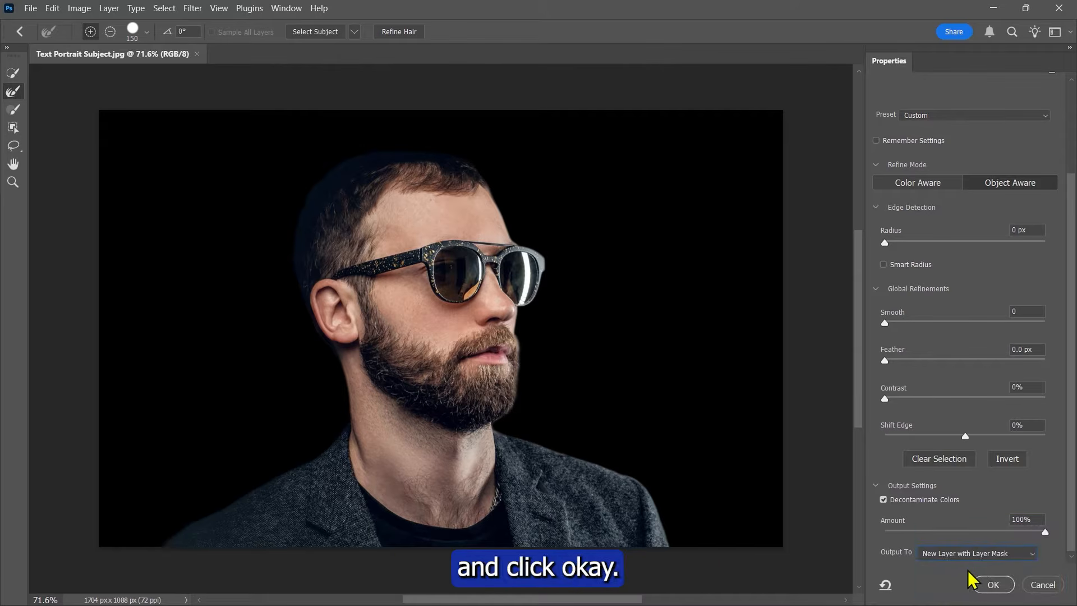
{"action": "left_click", "coordinate": [983, 584]}
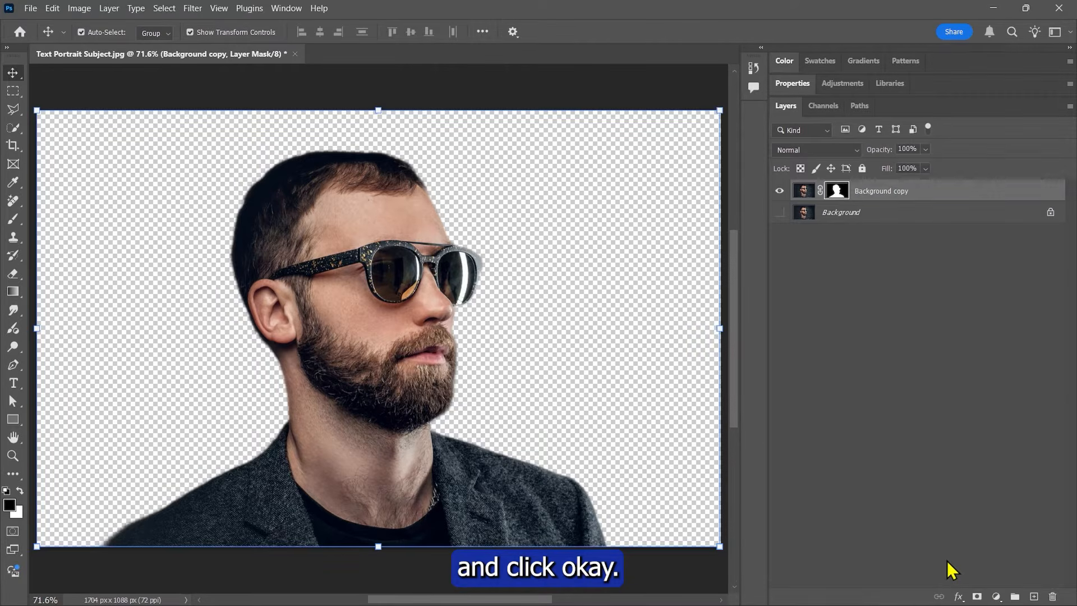
- Rename the masked cut-out layer as Subject
{"action": "double_click", "coordinate": [883, 192]}
{"action": "type", "text": "Su"}
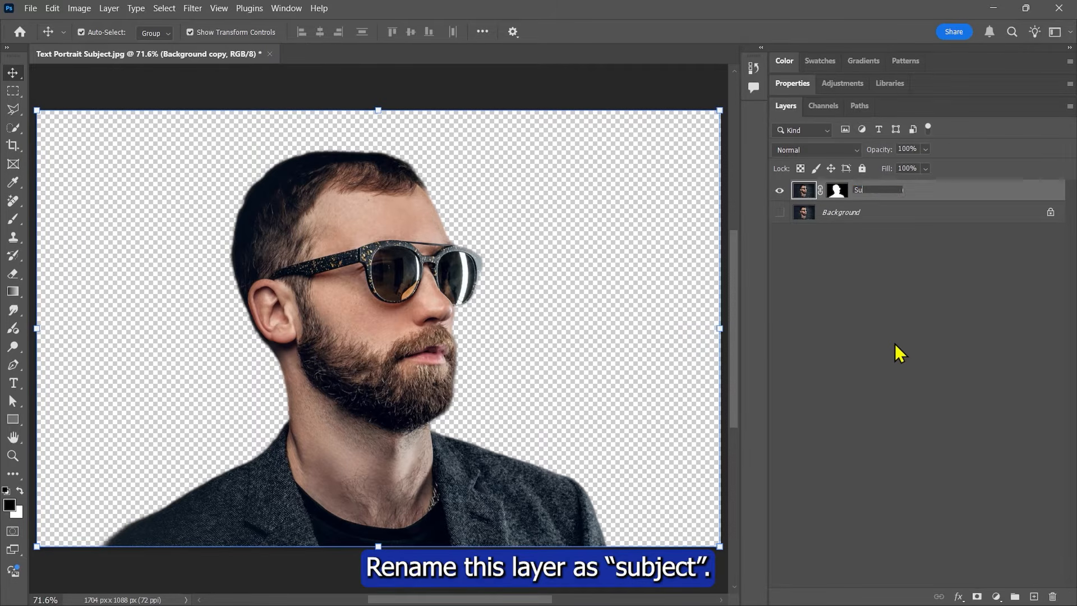
{"action": "type", "text": "bject"}
{"action": "key", "text": "Return"}
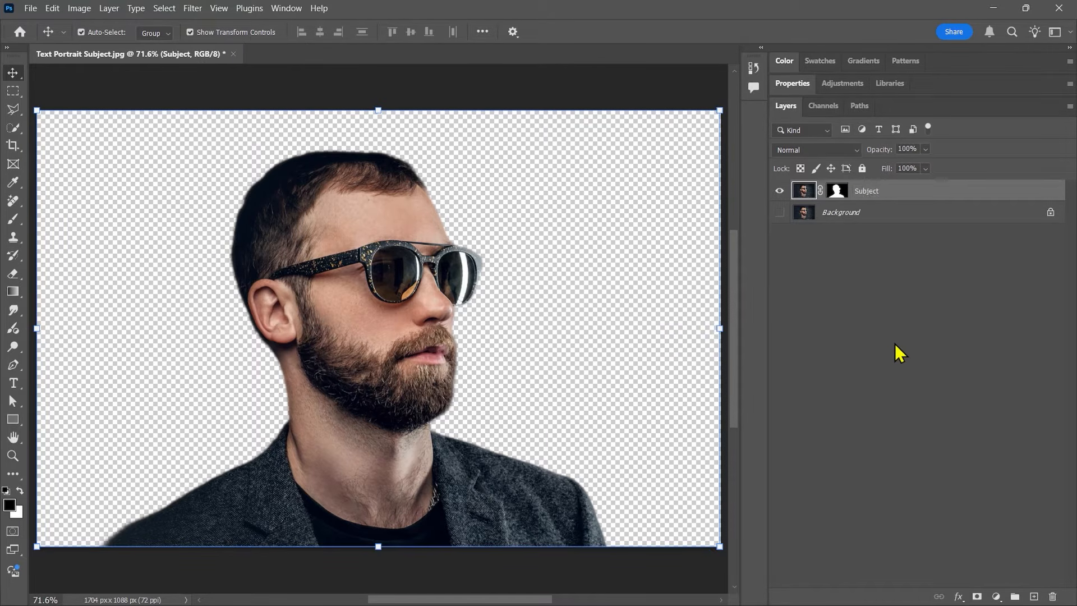
- Add a solid color fill layer in black (000000) and move it below the Subject layer
{"action": "left_click", "coordinate": [996, 596]}
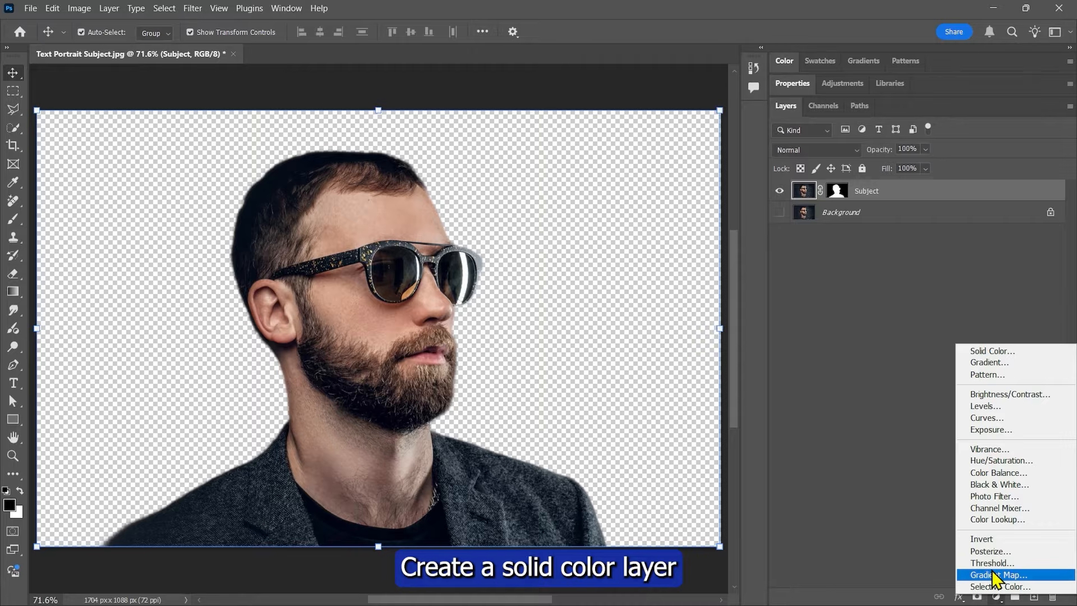
{"action": "left_click", "coordinate": [972, 350]}
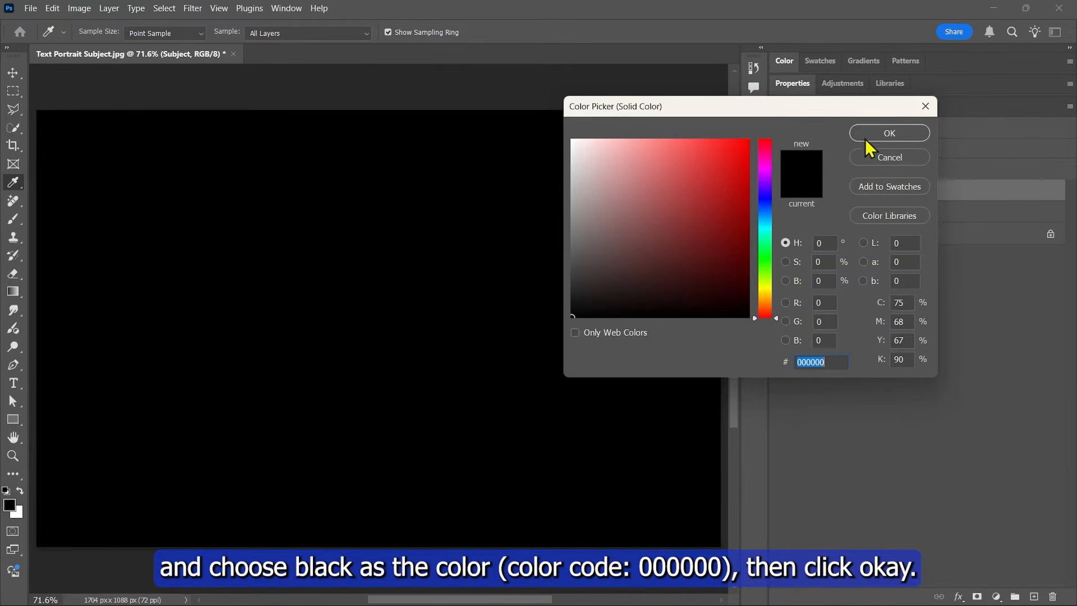
{"action": "left_click", "coordinate": [896, 135]}
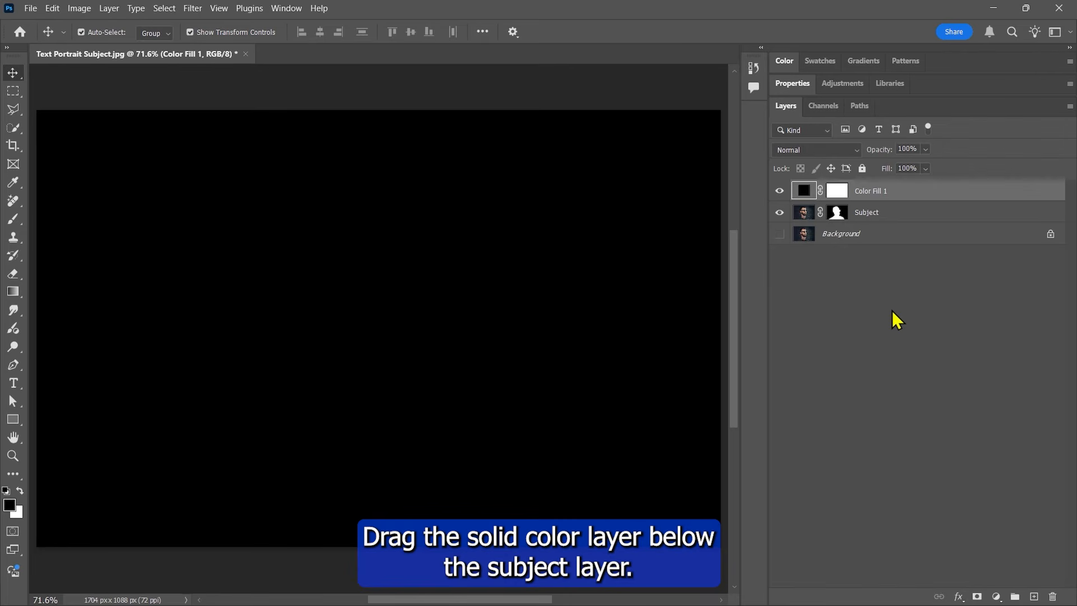
{"action": "left_click_drag", "start_coordinate": [894, 192], "coordinate": [889, 223]}
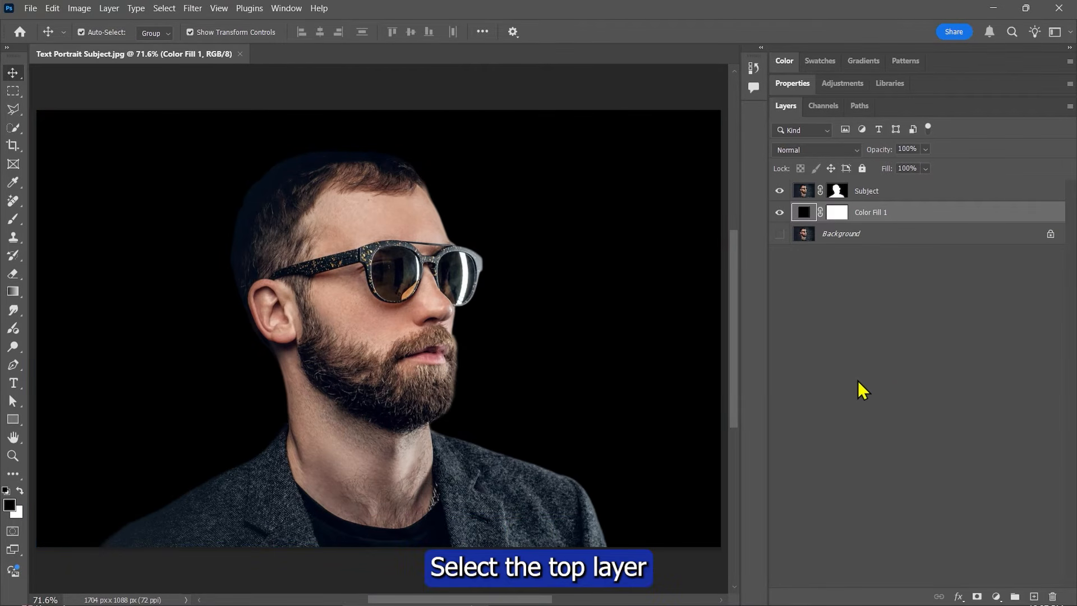
- Add a Black & White adjustment layer directly above the Subject layer
{"action": "left_click", "coordinate": [900, 193]}
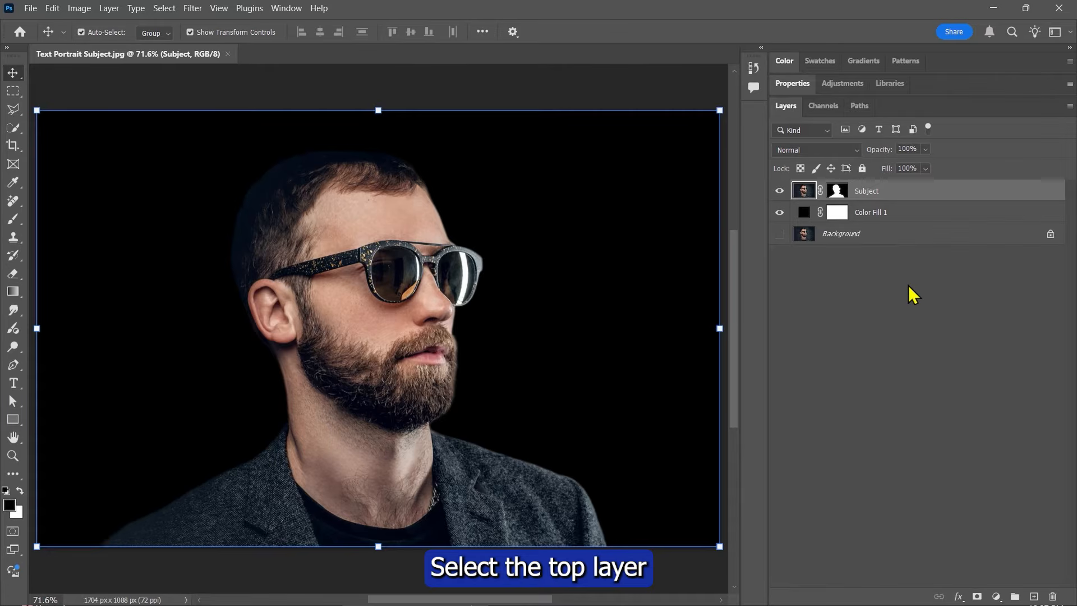
{"action": "left_click", "coordinate": [996, 596]}
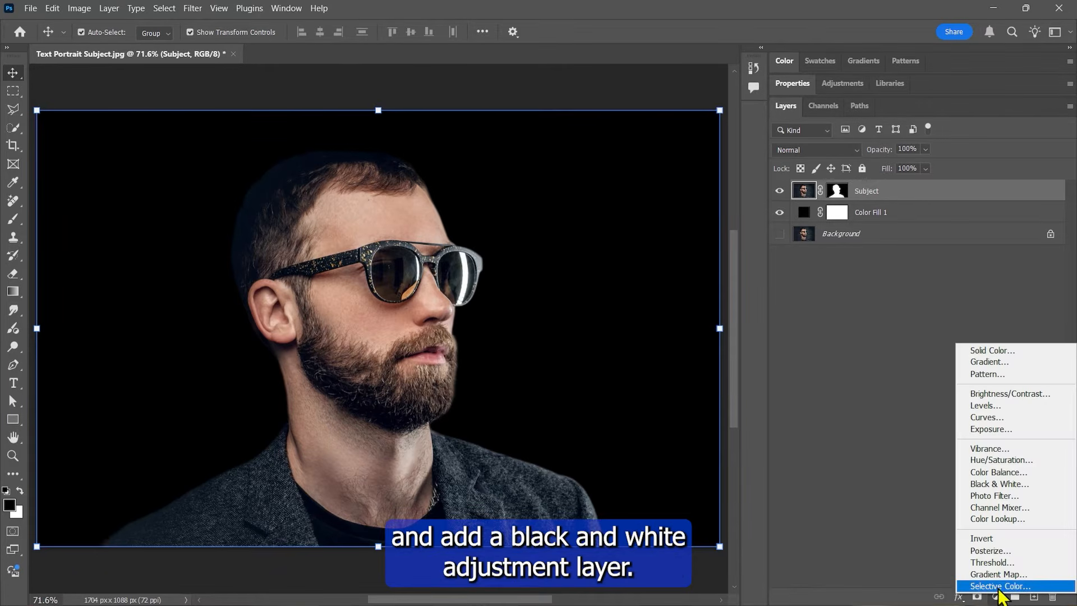
{"action": "left_click", "coordinate": [1000, 485]}
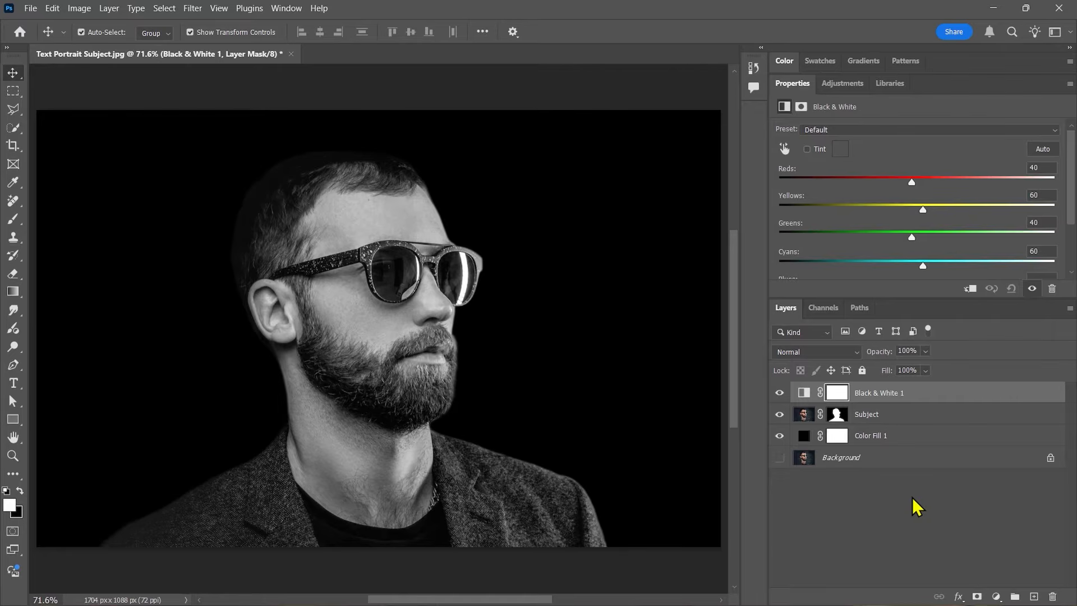
- Add a Brightness/Contrast adjustment layer above the Black & White one and set its contrast to 100
{"action": "left_click", "coordinate": [996, 596]}
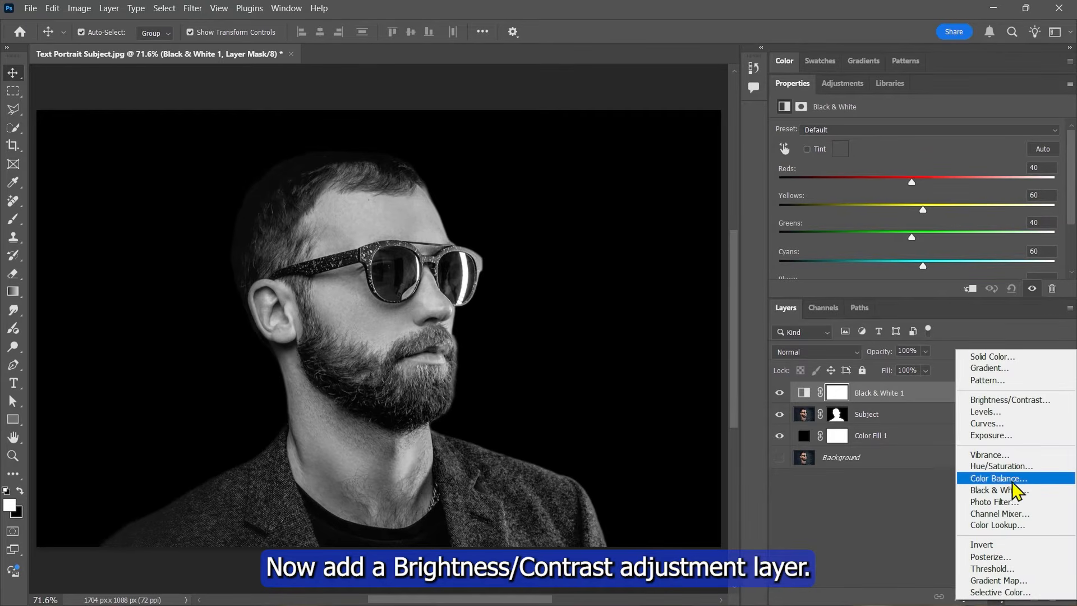
{"action": "left_click", "coordinate": [999, 400]}
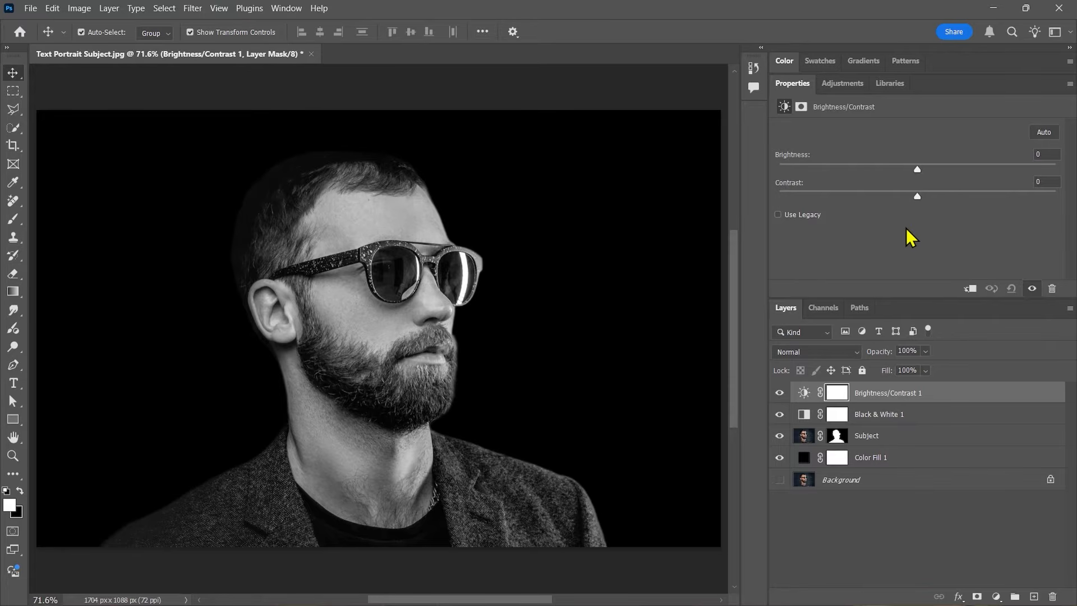
{"action": "left_click_drag", "start_coordinate": [918, 197], "coordinate": [1072, 203]}
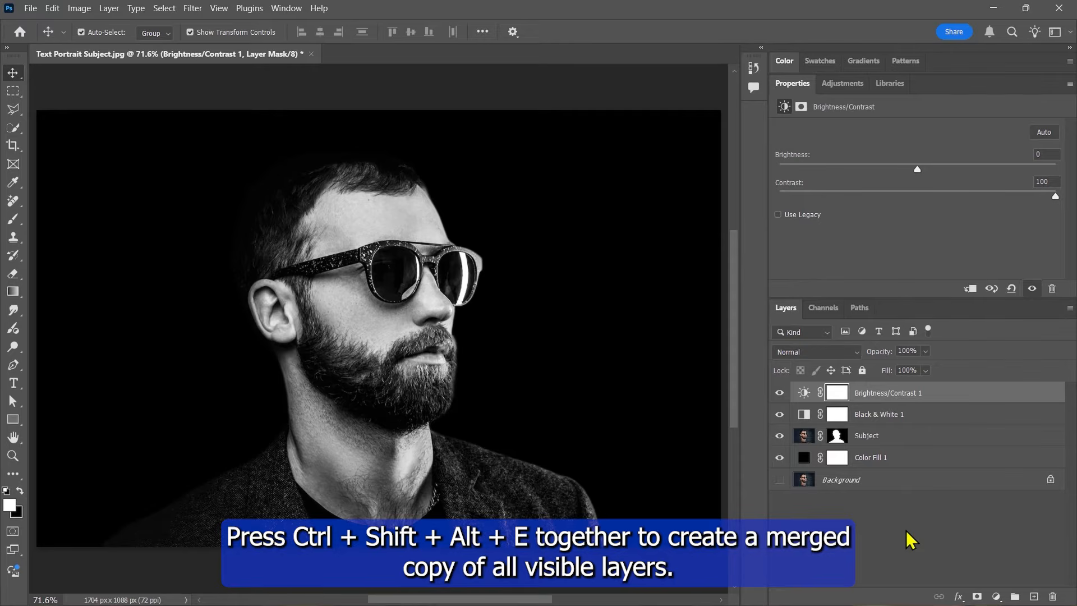
- Stamp all visible layers into a merged copy above the others and convert that copy to a smart object
{"action": "key", "text": "ctrl+shift+alt+e"}
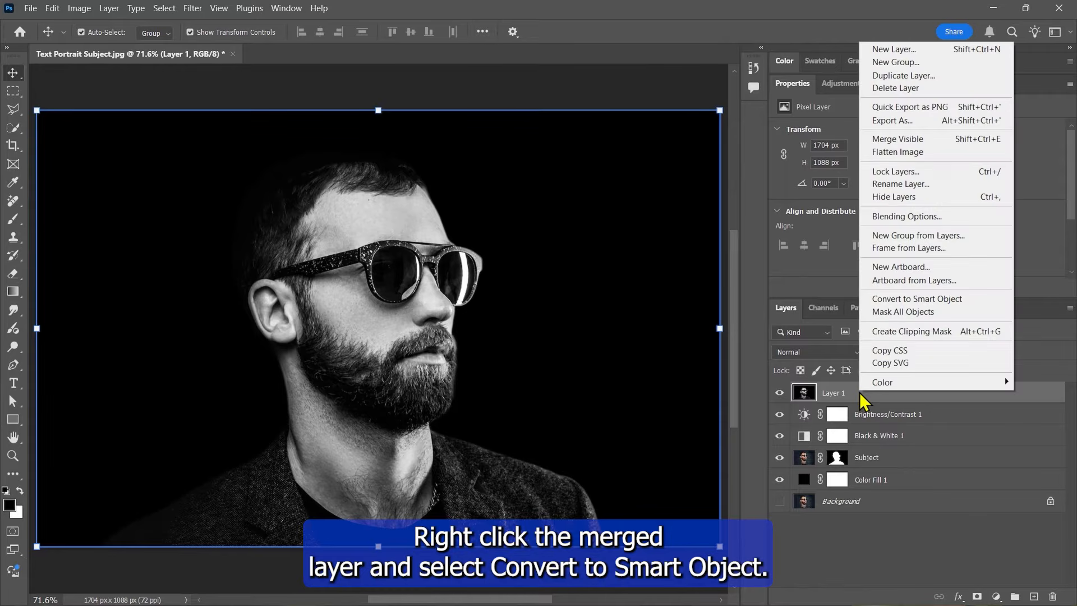
{"action": "right_click", "coordinate": [863, 393]}
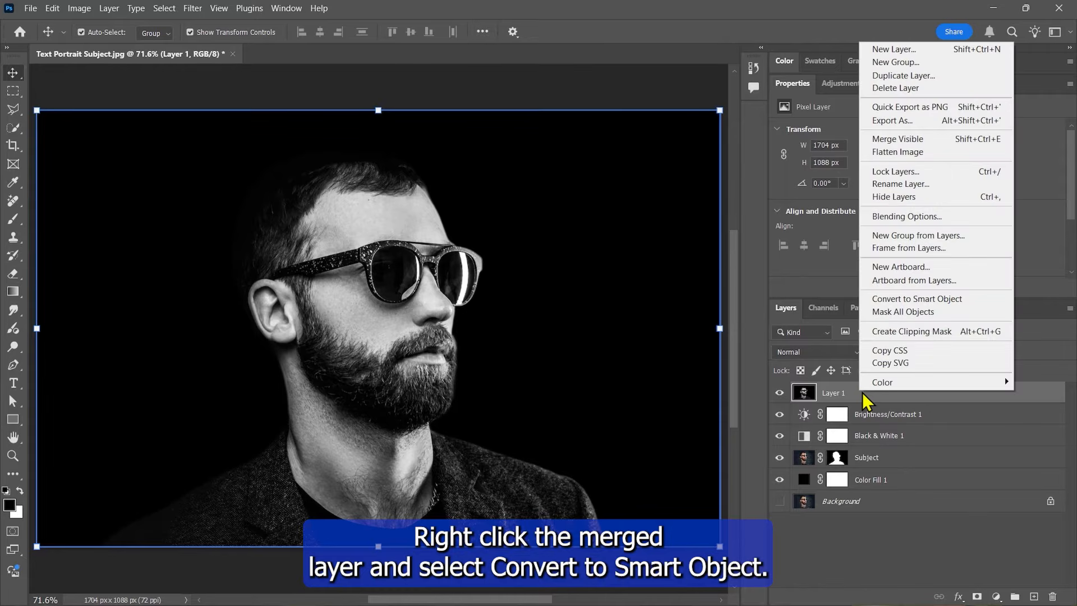
{"action": "left_click", "coordinate": [880, 299]}
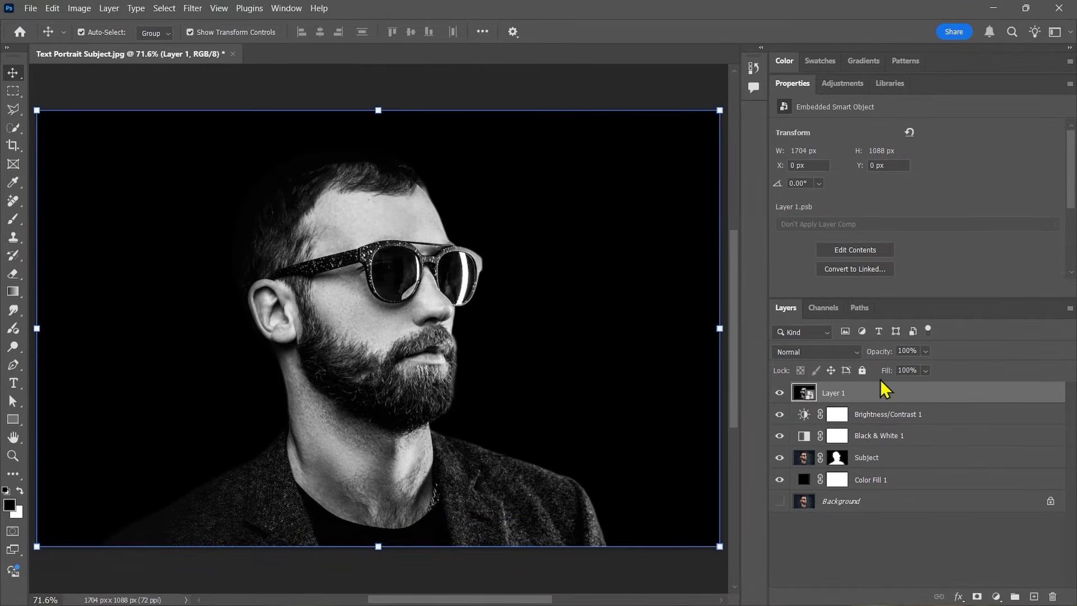
{"action": "left_click_drag", "start_coordinate": [871, 394], "coordinate": [817, 531]}
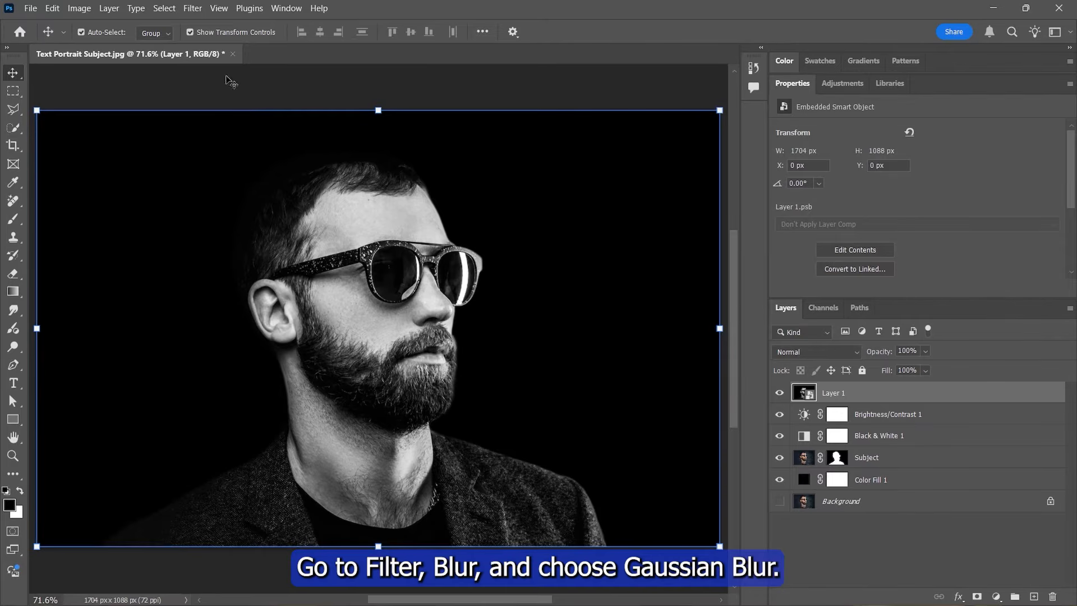
- Apply a Gaussian Blur with a 10-pixel radius to the merged smart object
{"action": "left_click", "coordinate": [191, 9]}
{"action": "mouse_move", "coordinate": [211, 179]}
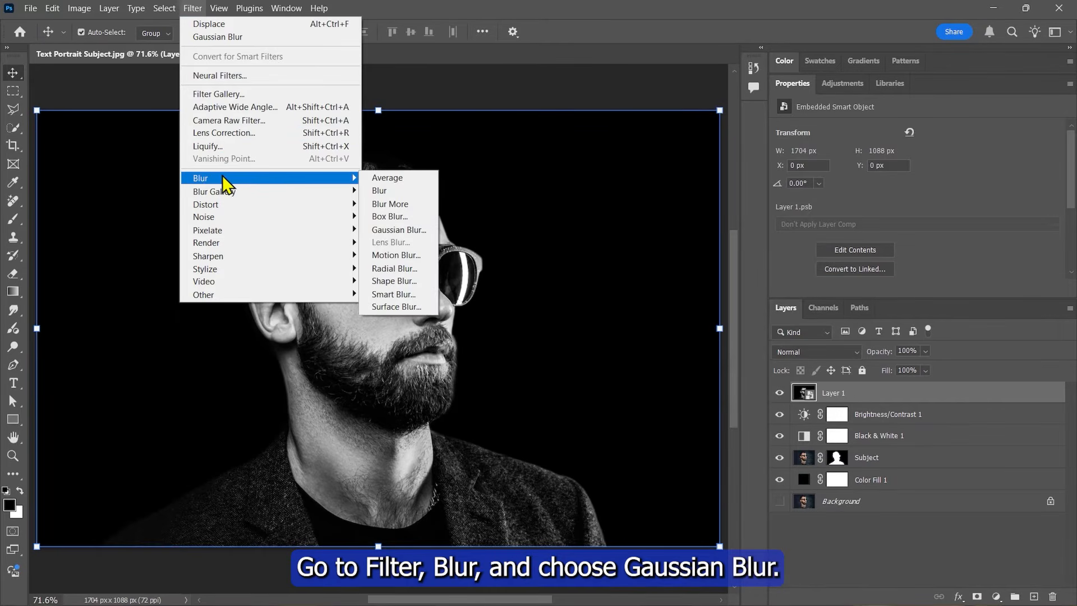
{"action": "left_click", "coordinate": [398, 230]}
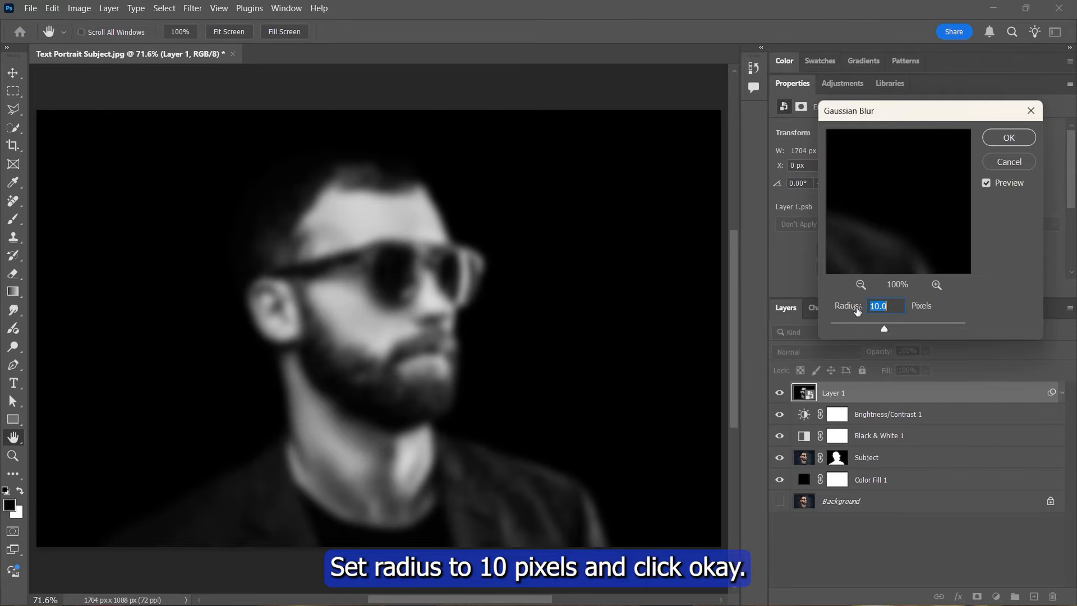
{"action": "left_click", "coordinate": [1008, 138]}
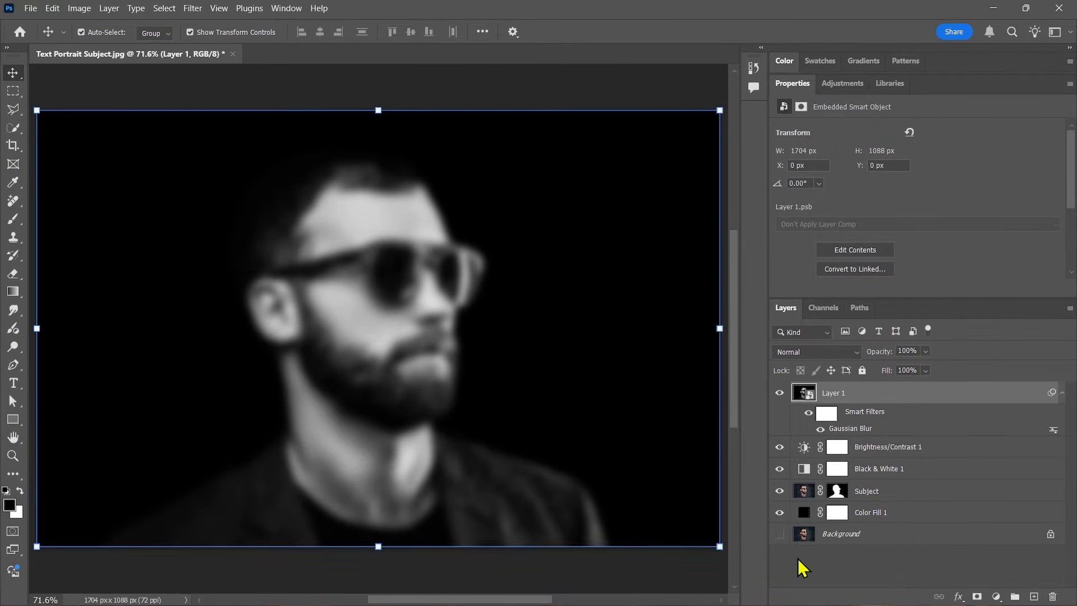
- Save a copy in Photoshop format named Displacement Map with Maximize Compatibility enabled, and hide the blurred layer
{"action": "left_click", "coordinate": [31, 9]}
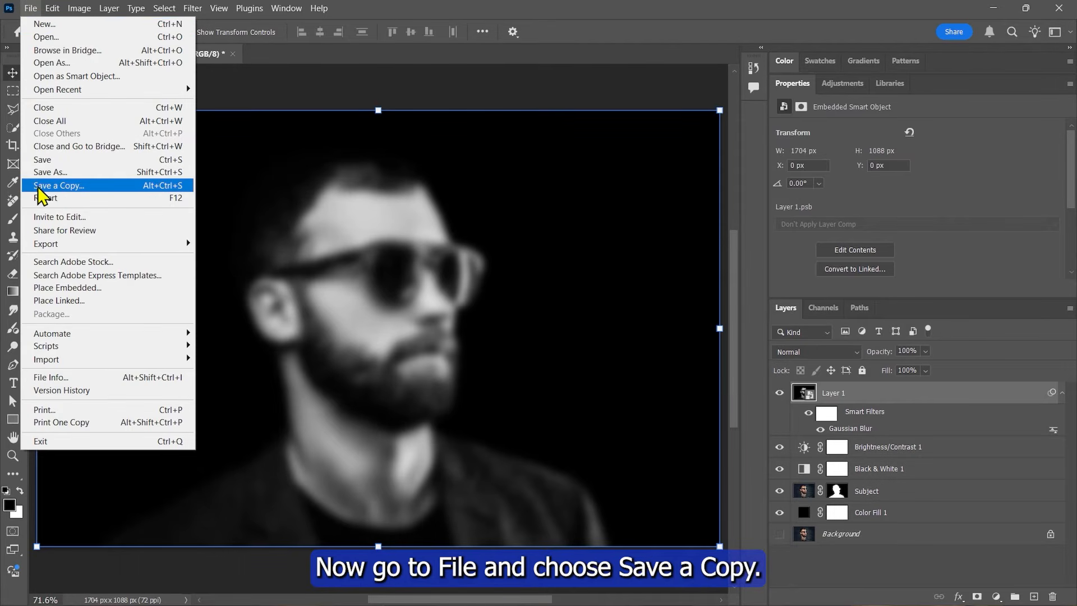
{"action": "left_click", "coordinate": [66, 186]}
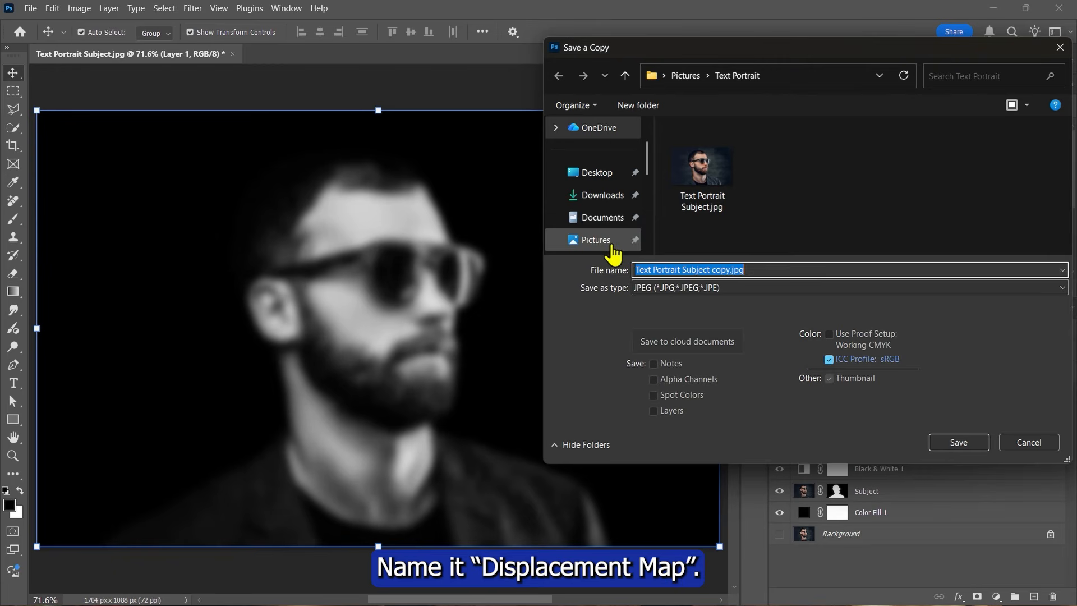
{"action": "type", "text": "Displacement Map"}
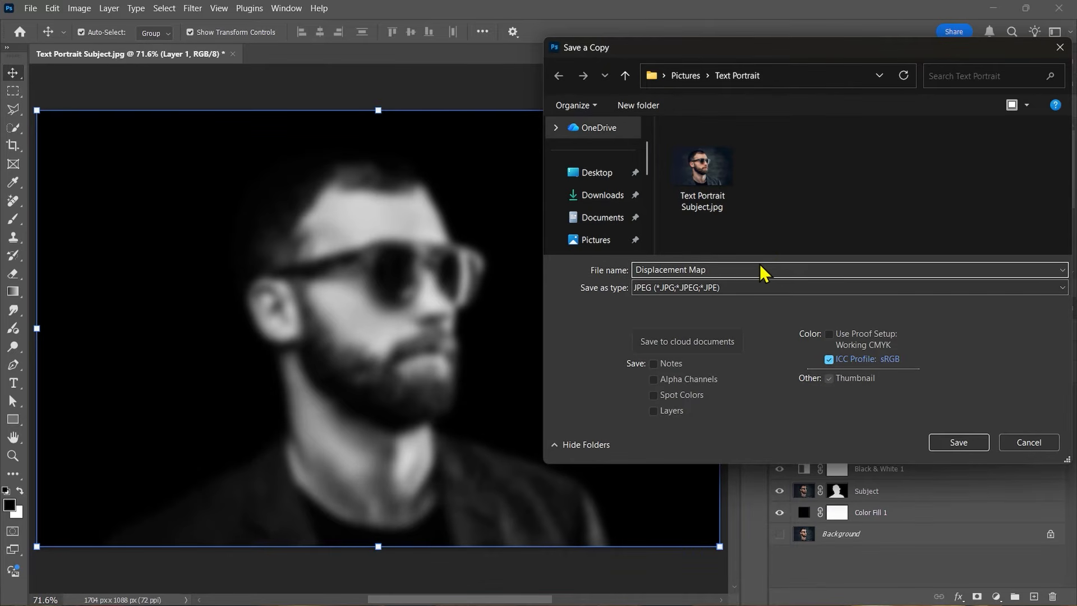
{"action": "key", "text": "ctrl+a"}
{"action": "left_click", "coordinate": [721, 289]}
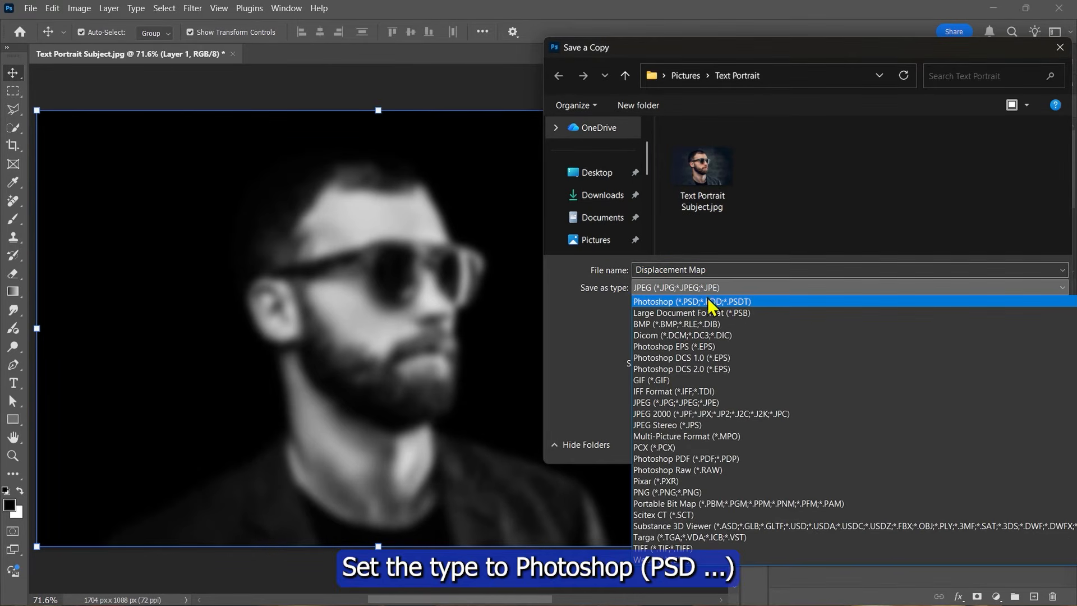
{"action": "left_click", "coordinate": [671, 303]}
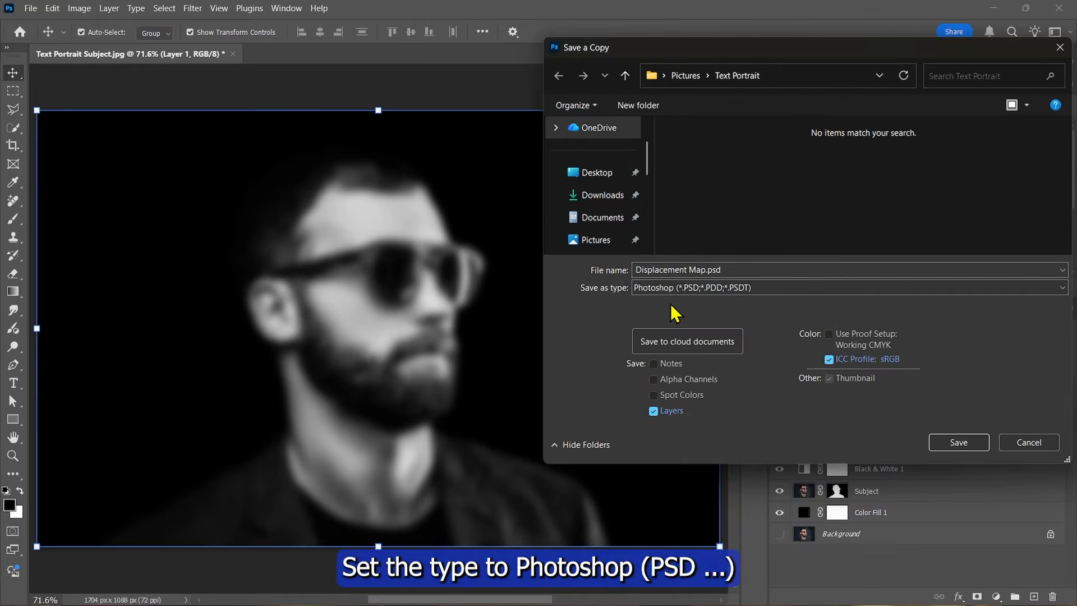
{"action": "left_click", "coordinate": [957, 442]}
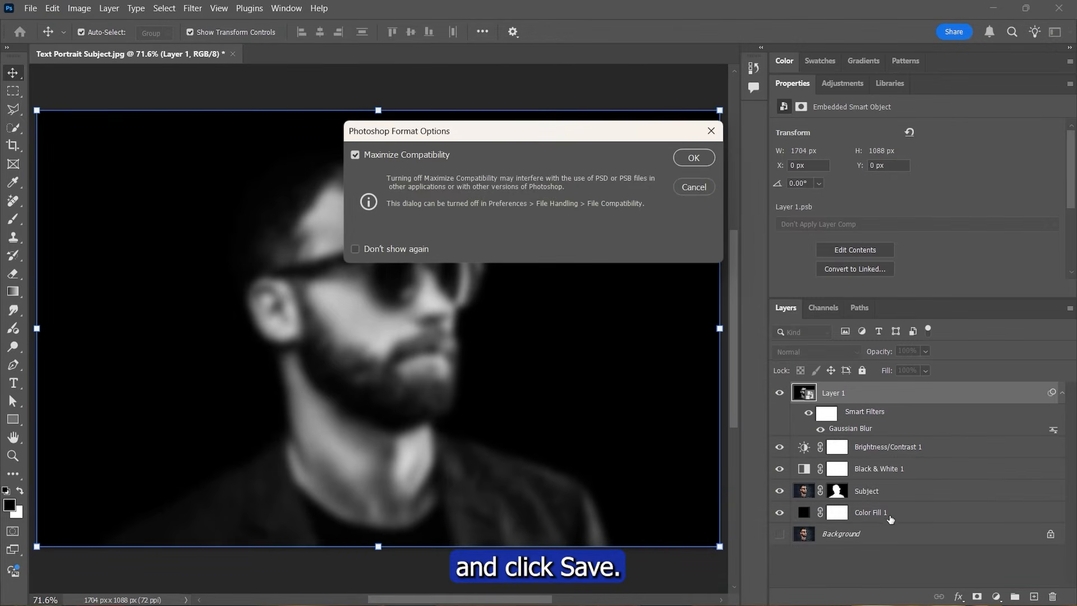
{"action": "left_click", "coordinate": [694, 158]}
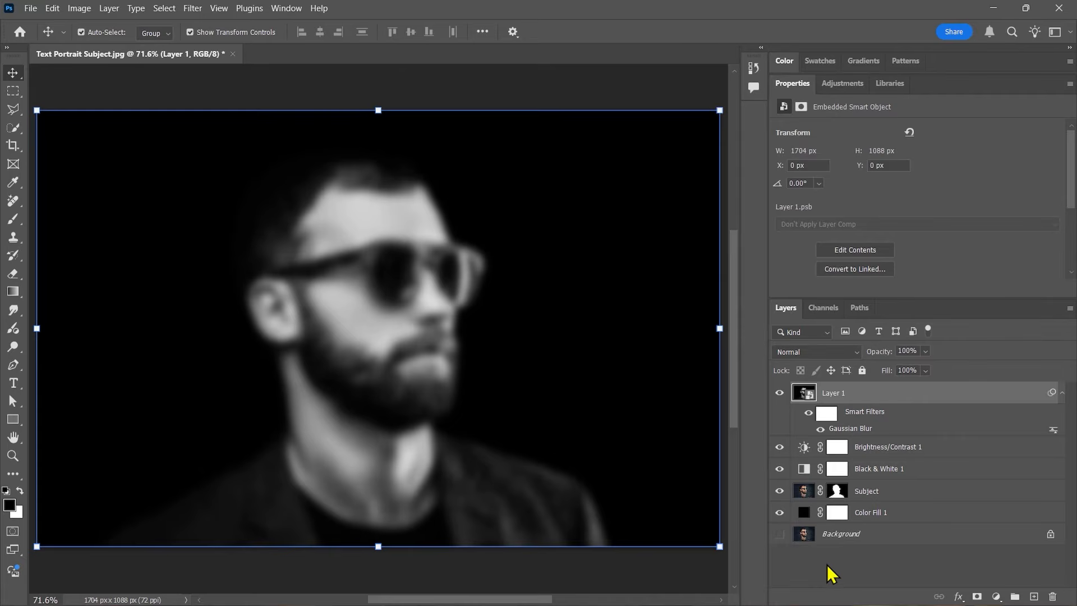
{"action": "left_click", "coordinate": [779, 393]}
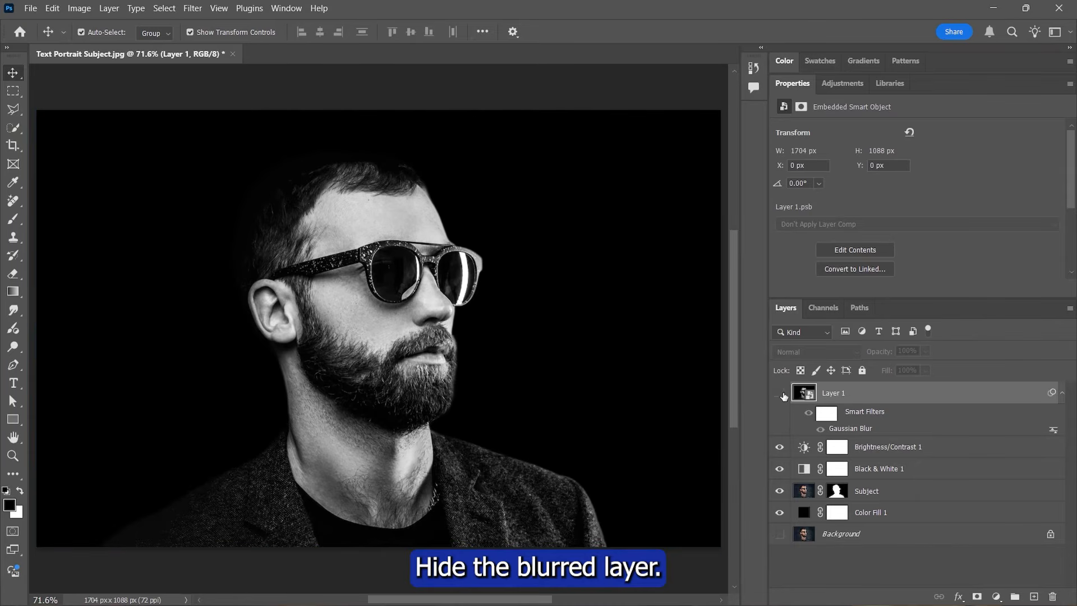
- Draw a paragraph text box with the Type tool that covers the entire canvas
{"action": "left_click", "coordinate": [870, 512]}
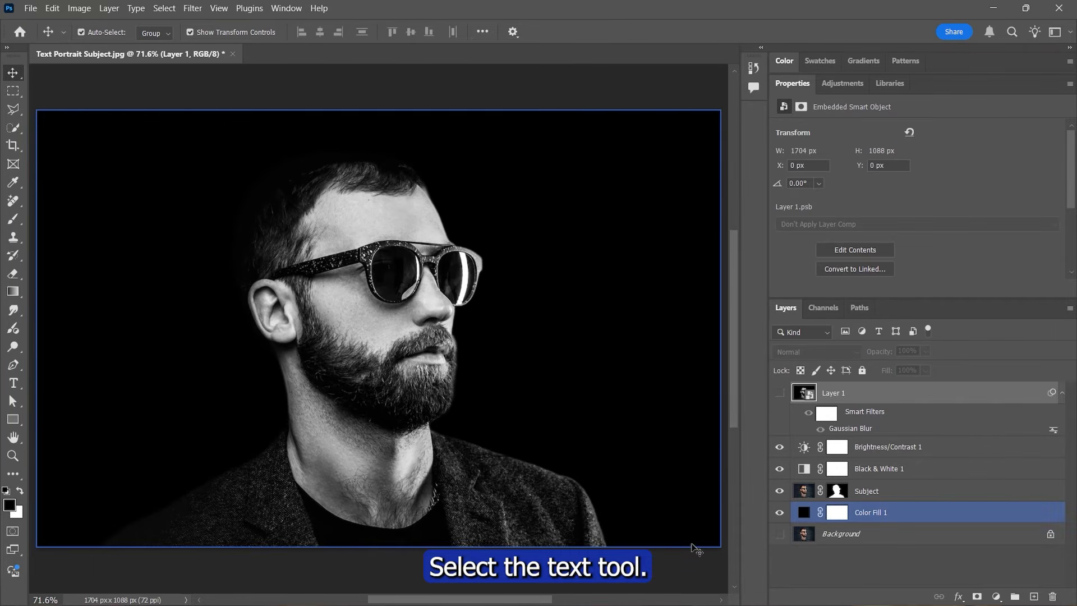
{"action": "left_click", "coordinate": [14, 383]}
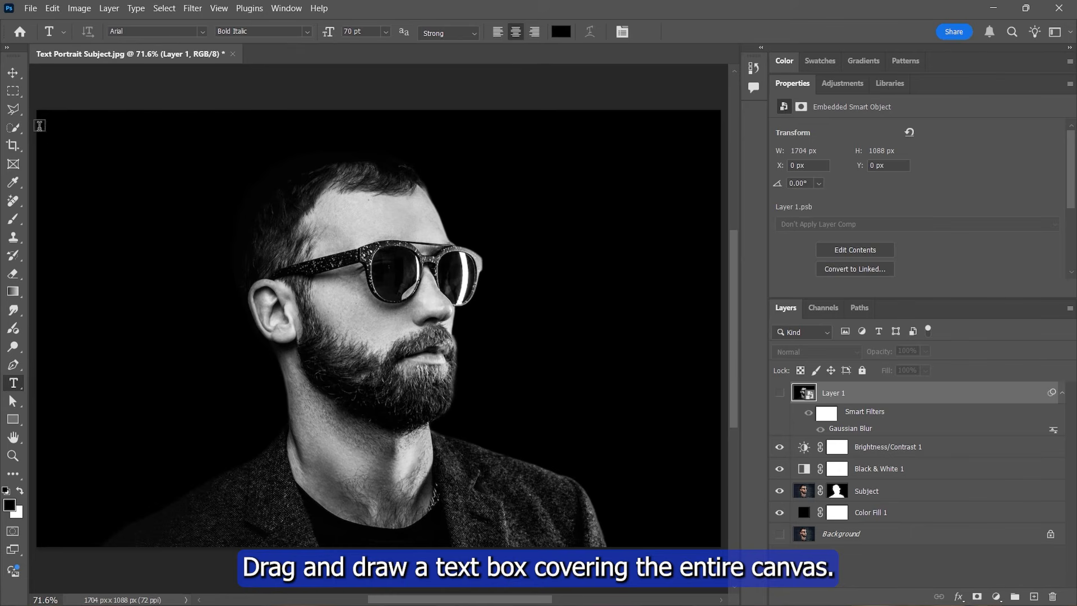
{"action": "left_click_drag", "start_coordinate": [37, 110], "coordinate": [720, 546]}
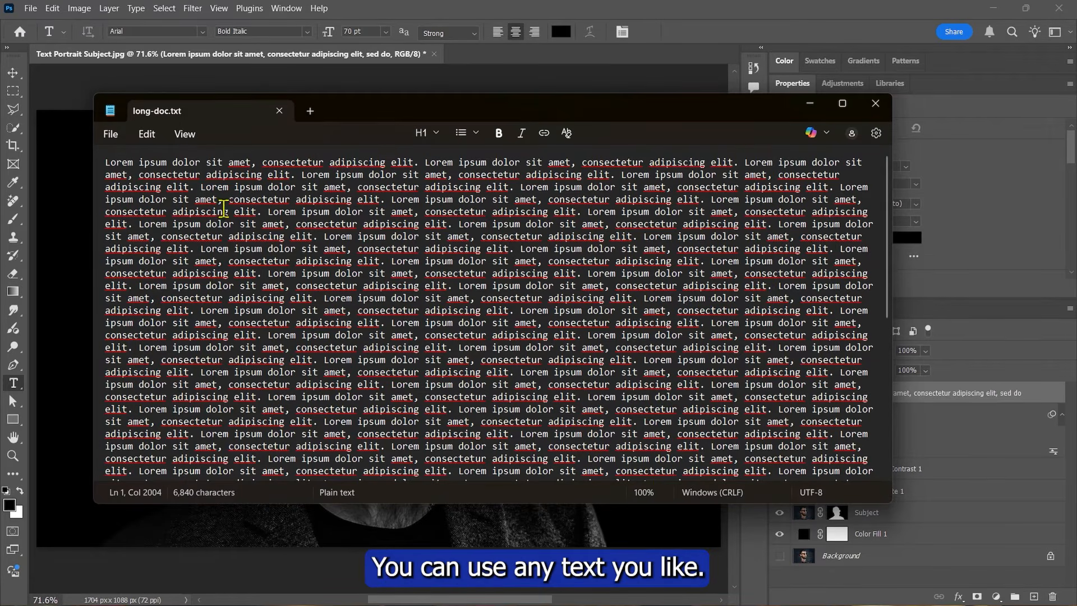
- Copy the entire text of long-doc.txt in Notepad and minimize its window to return to Photoshop
{"action": "left_click", "coordinate": [148, 135]}
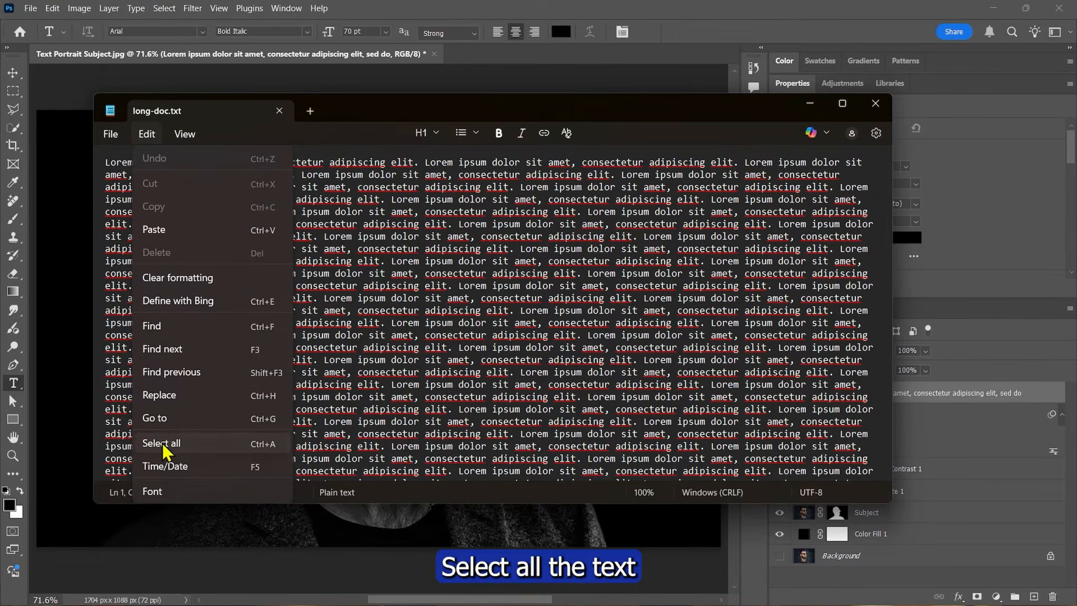
{"action": "left_click", "coordinate": [162, 443]}
{"action": "left_click", "coordinate": [147, 134]}
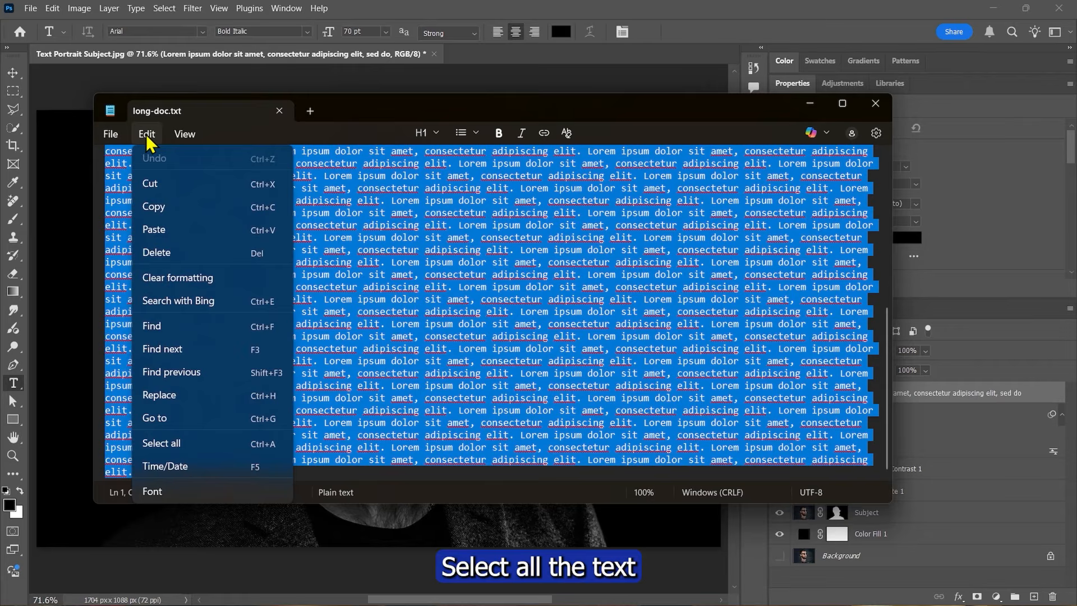
{"action": "left_click", "coordinate": [161, 208]}
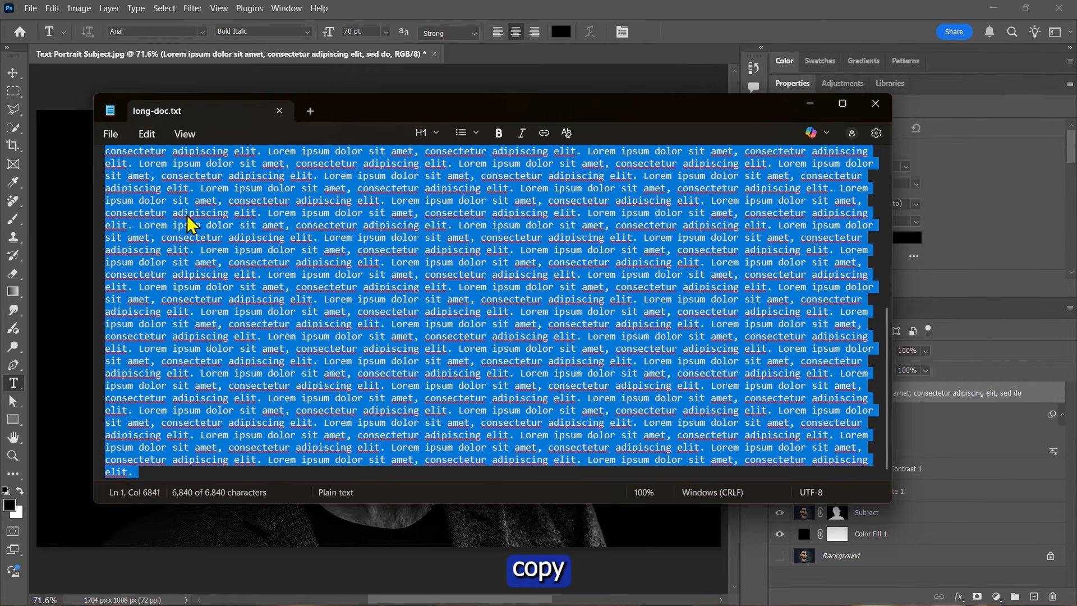
{"action": "left_click", "coordinate": [810, 104]}
- Replace all the placeholder text in the text box with the copied text
{"action": "left_click", "coordinate": [391, 225]}
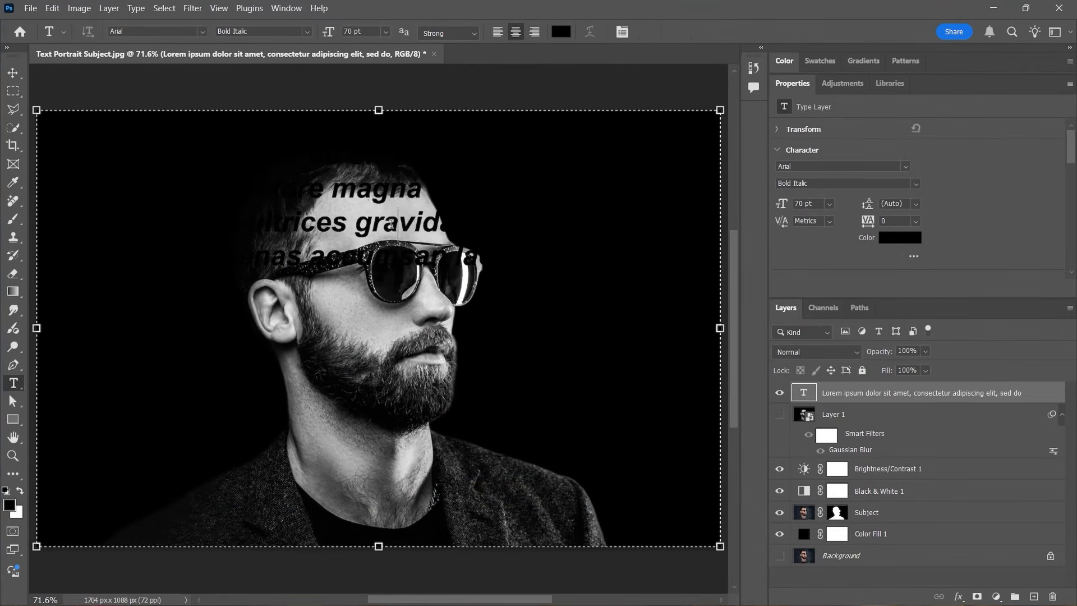
{"action": "key", "text": "ctrl+a"}
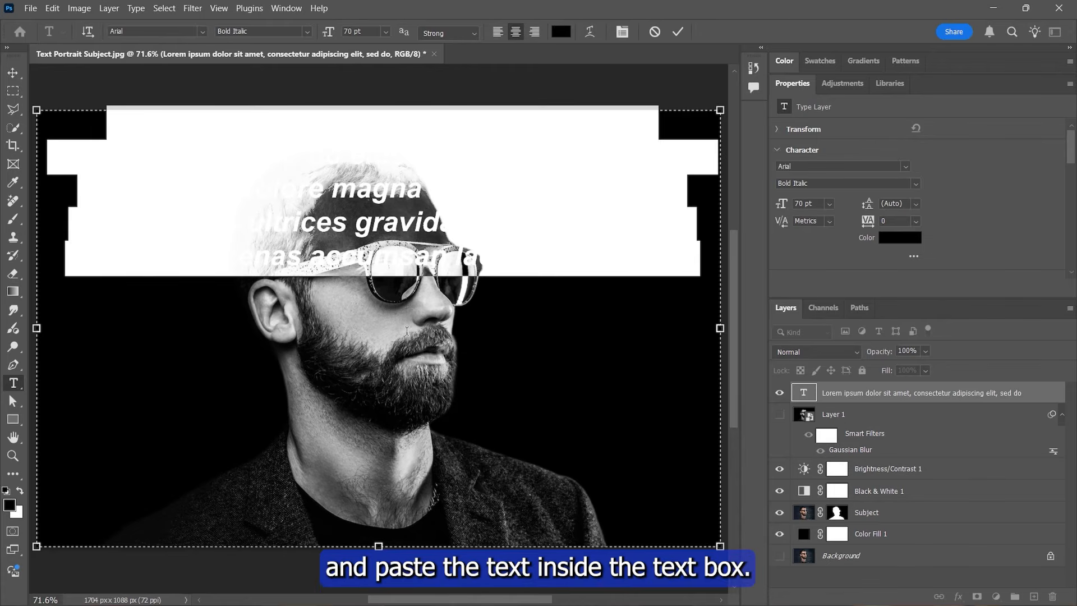
{"action": "right_click", "coordinate": [398, 234]}
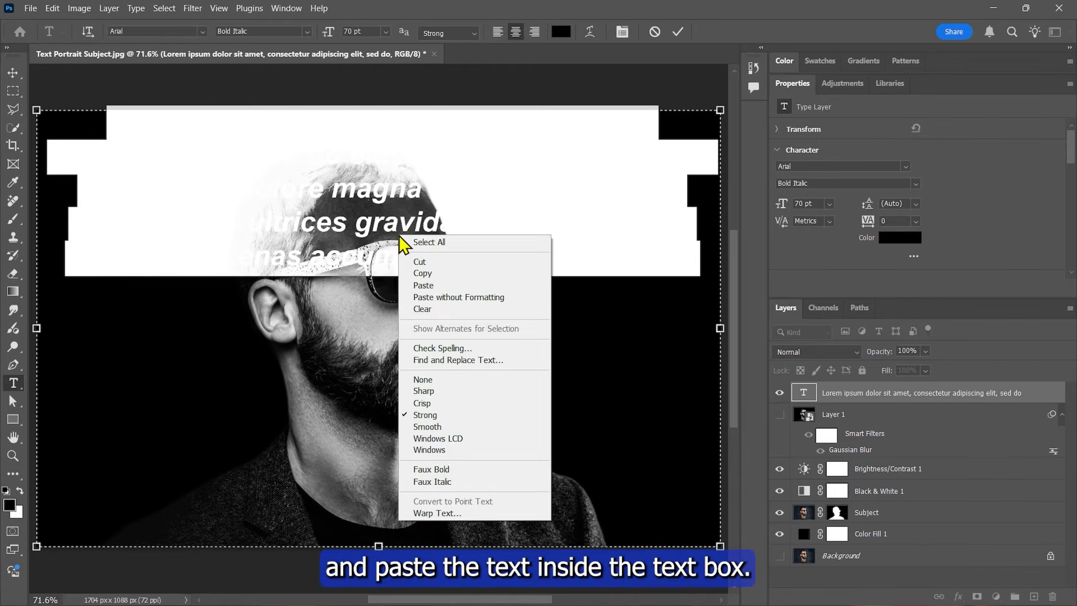
{"action": "left_click", "coordinate": [424, 286]}
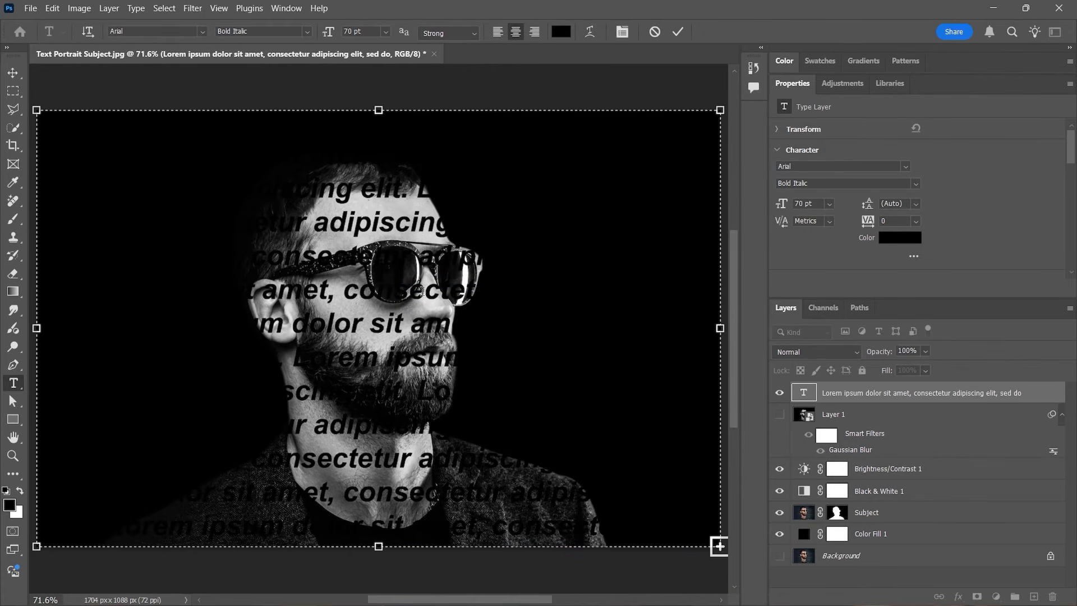
- Set the font size of all the text in the box to 22 pt and commit the edit
{"action": "double_click", "coordinate": [418, 341]}
{"action": "key", "text": "ctrl+a"}
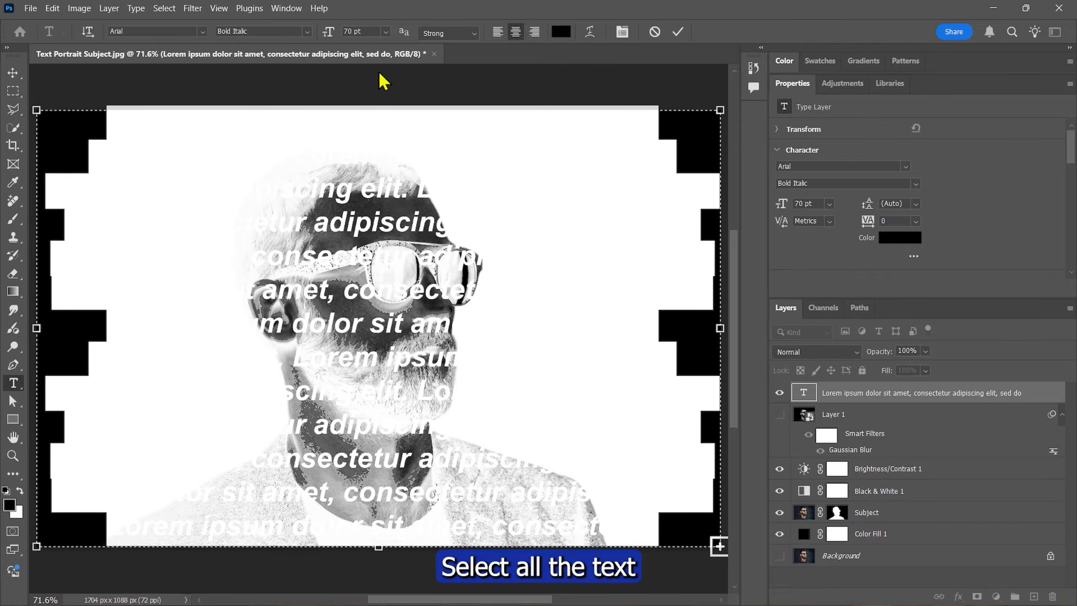
{"action": "scroll", "coordinate": [369, 31], "scroll_direction": "down", "scroll_amount": 20}
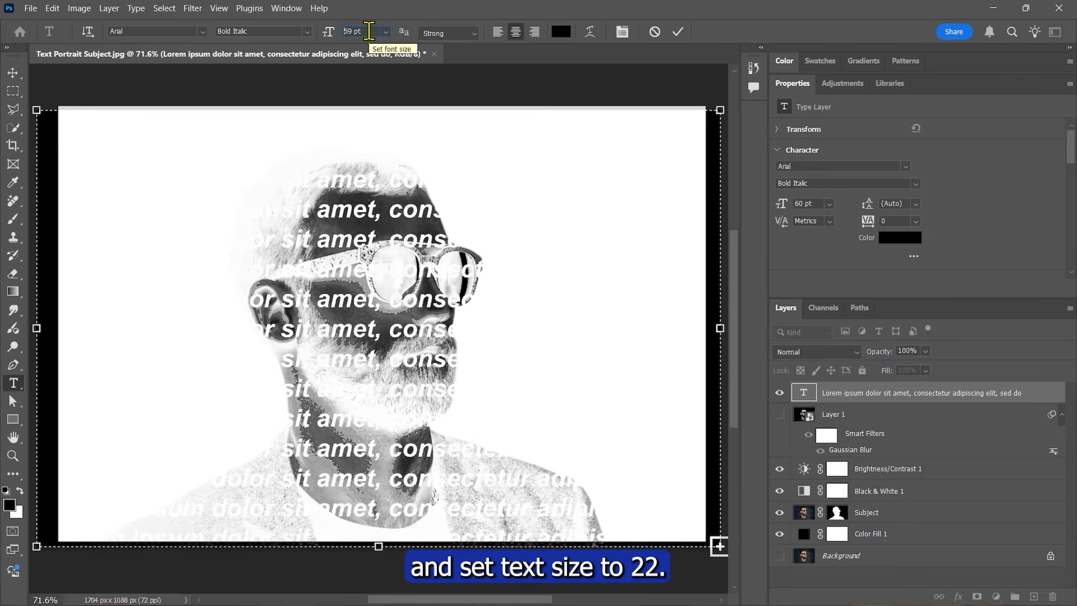
{"action": "scroll", "coordinate": [369, 32], "scroll_direction": "down", "scroll_amount": 11}
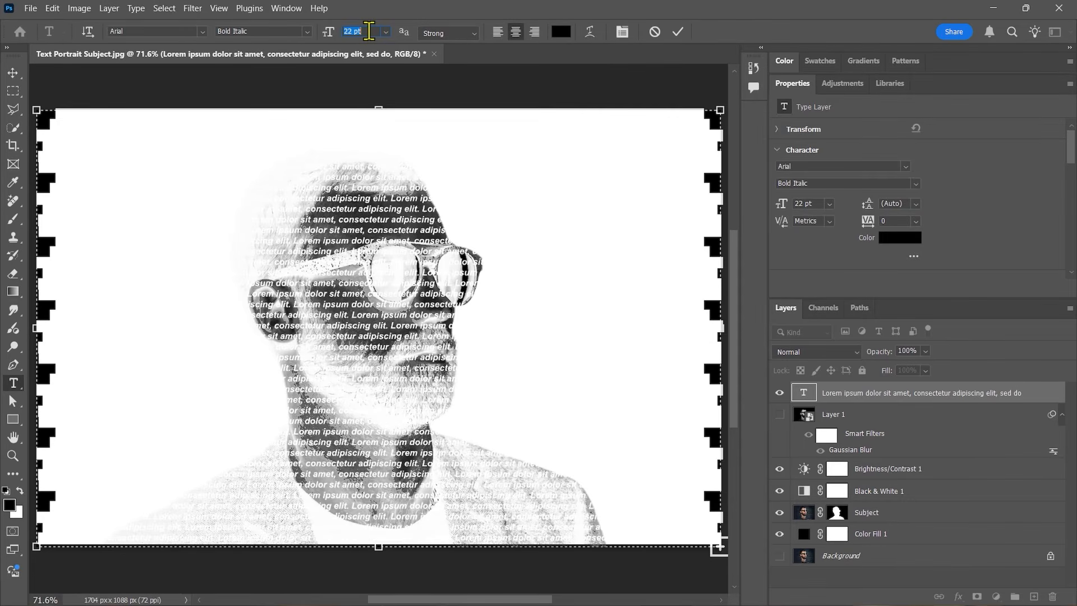
{"action": "left_click", "coordinate": [395, 316]}
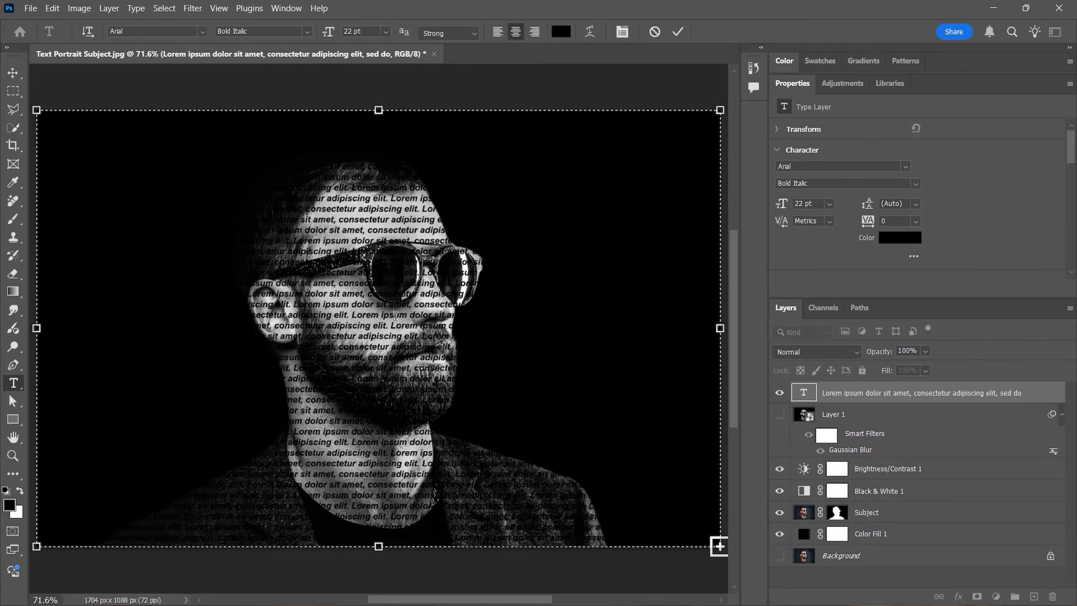
{"action": "left_click", "coordinate": [678, 31]}
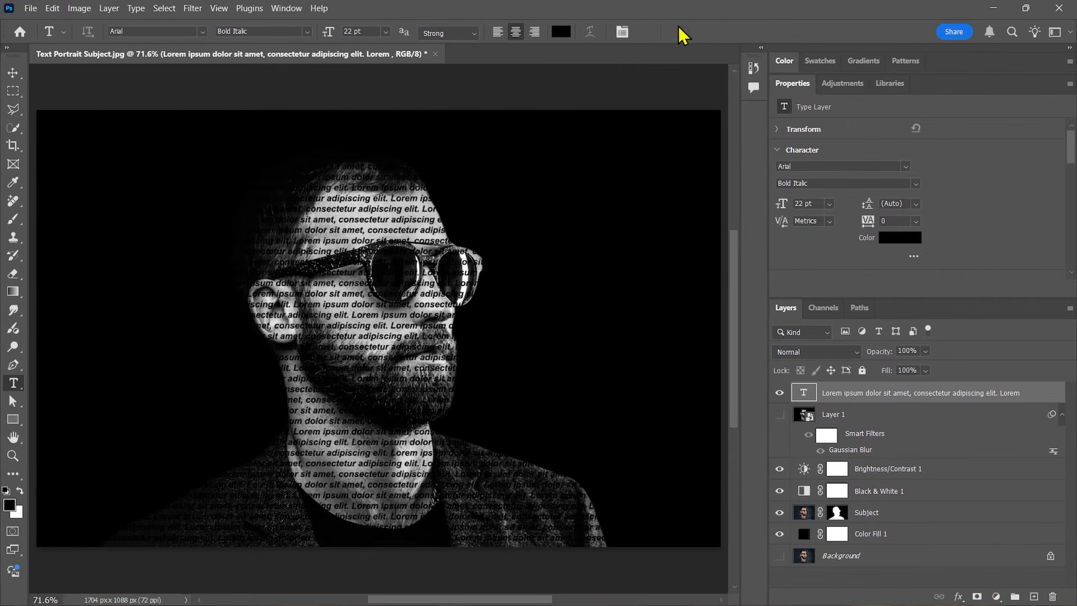
- Reopen the text box for editing and choose the Arial font in Bold Italic style
{"action": "left_click", "coordinate": [375, 326]}
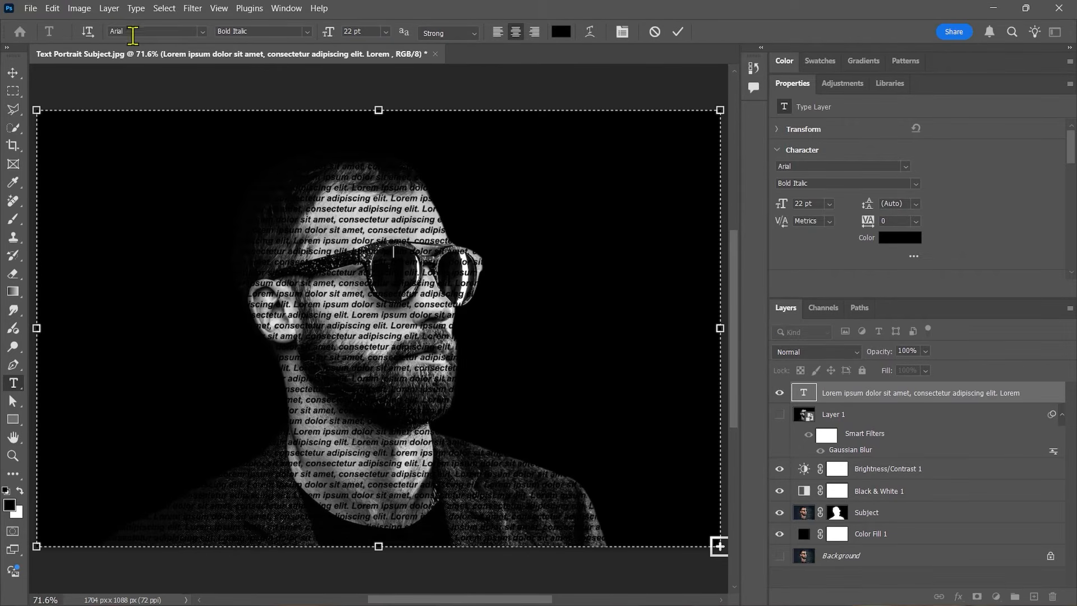
{"action": "left_click", "coordinate": [203, 32]}
{"action": "left_click", "coordinate": [246, 109]}
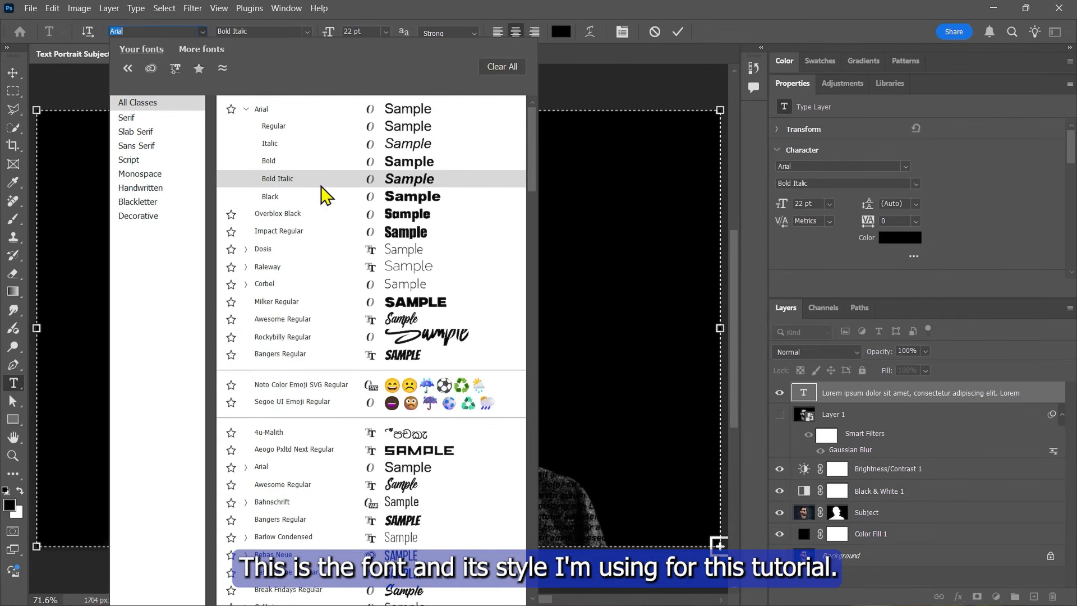
{"action": "left_click", "coordinate": [286, 179]}
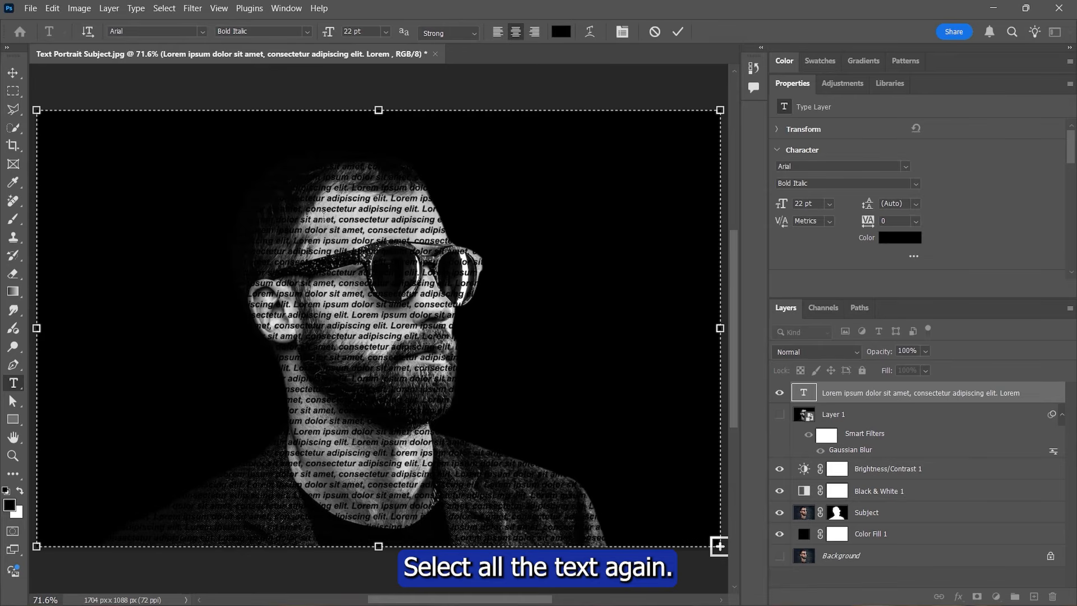
- Set the leading of all the text to 16 pt and place the cursor at the end of the text
{"action": "key", "text": "ctrl+a"}
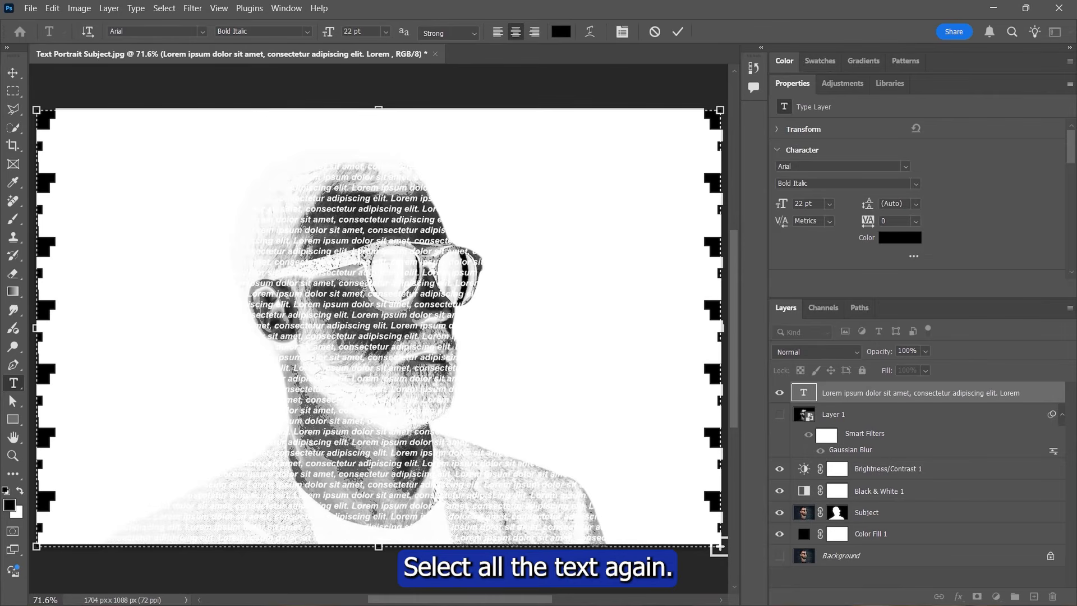
{"action": "left_click", "coordinate": [894, 203]}
{"action": "type", "text": "16"}
{"action": "key", "text": "Return"}
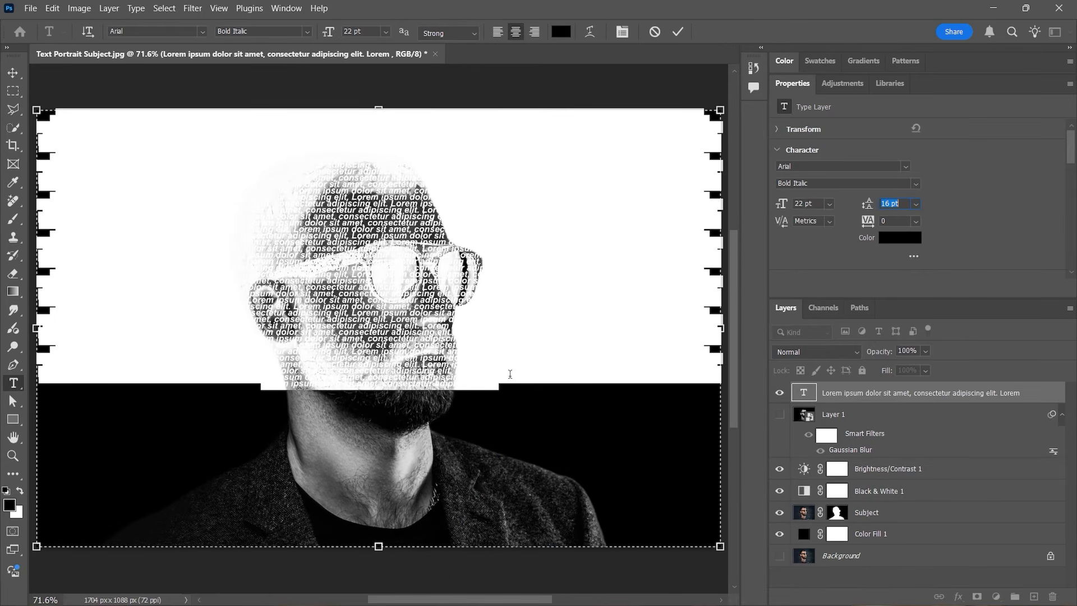
{"action": "left_click", "coordinate": [508, 390]}
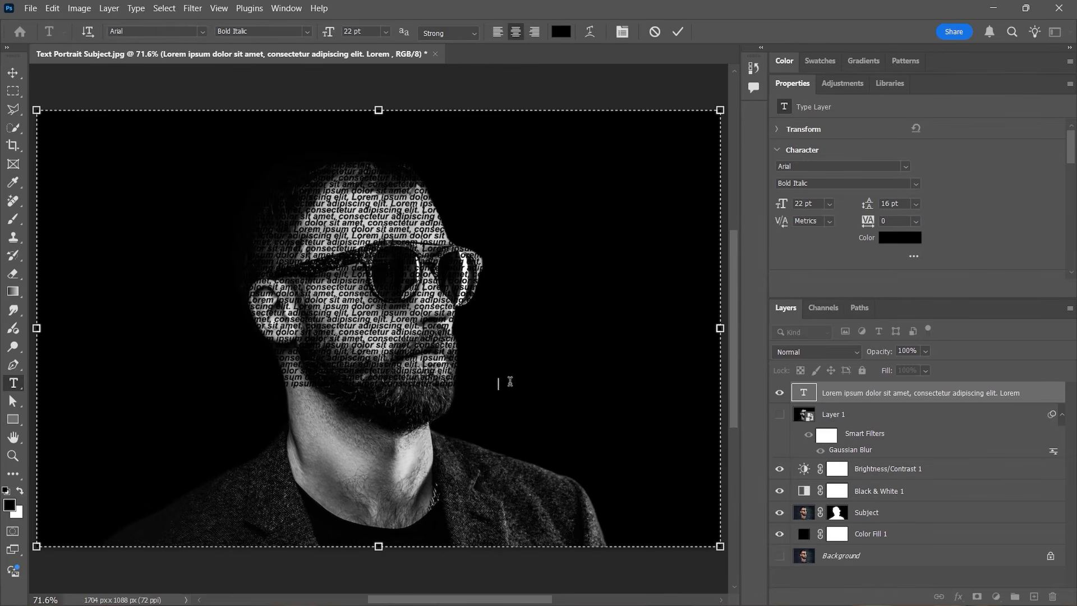
- Copy all the text and paste it again at its end to fill the empty lower part, then commit the edit
{"action": "key", "text": "ctrl+a"}
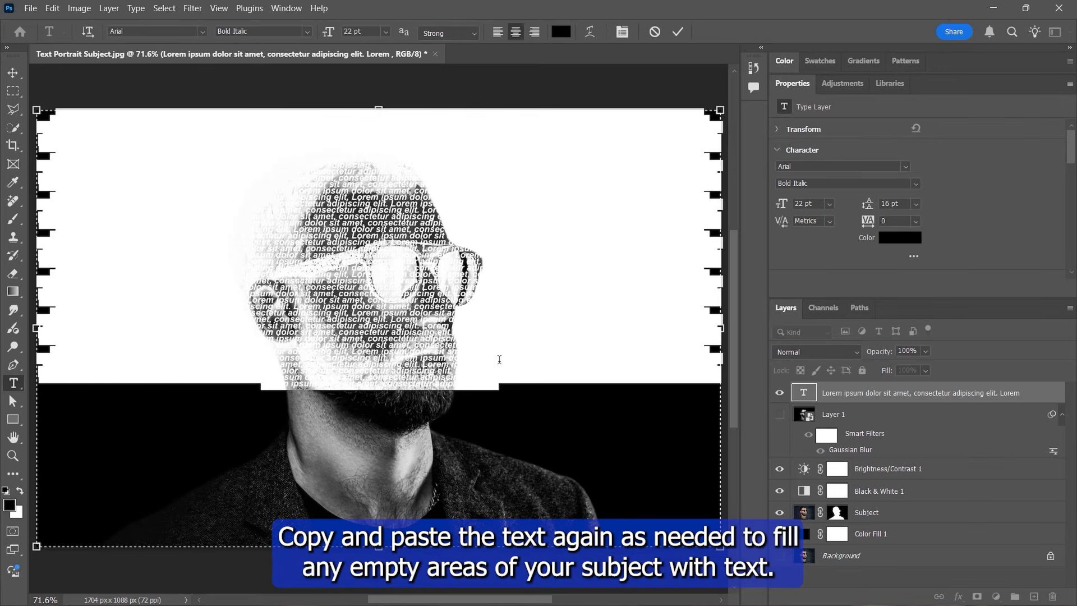
{"action": "right_click", "coordinate": [499, 359]}
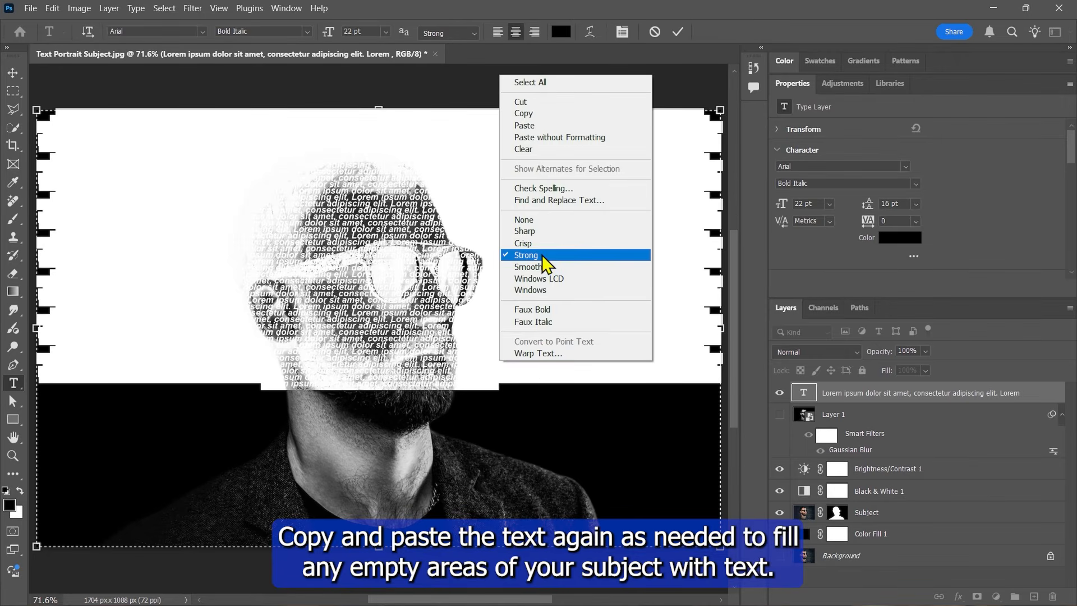
{"action": "left_click", "coordinate": [525, 114]}
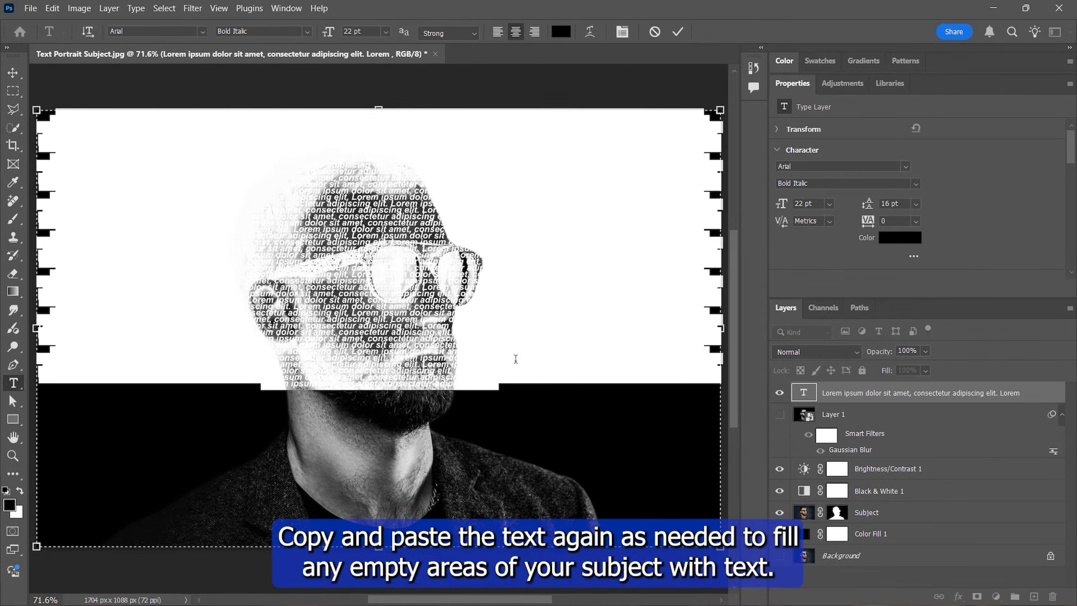
{"action": "left_click", "coordinate": [508, 391]}
{"action": "right_click", "coordinate": [516, 388]}
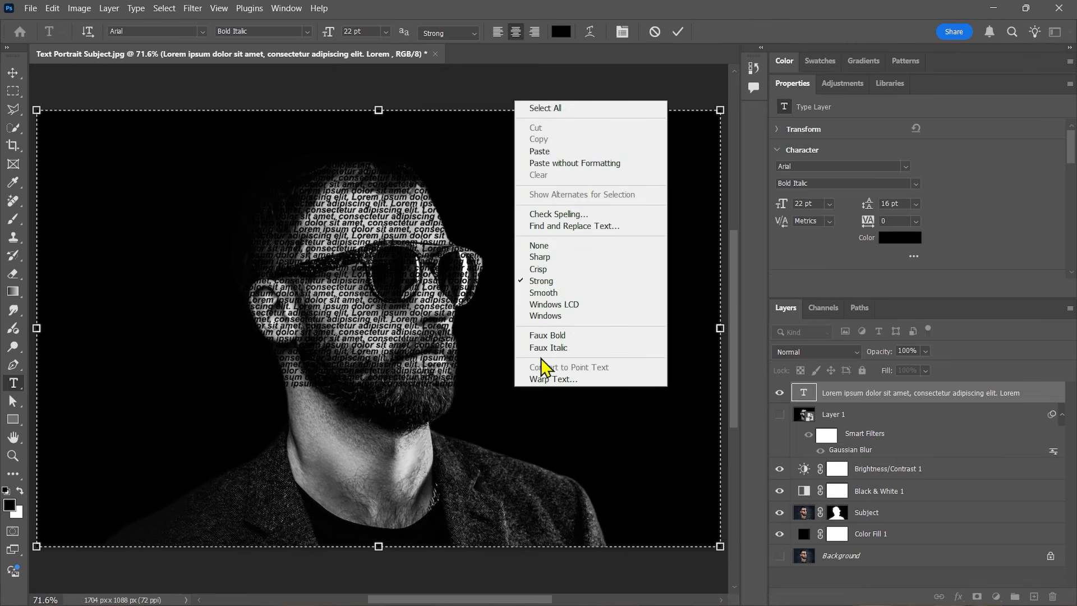
{"action": "left_click", "coordinate": [539, 152]}
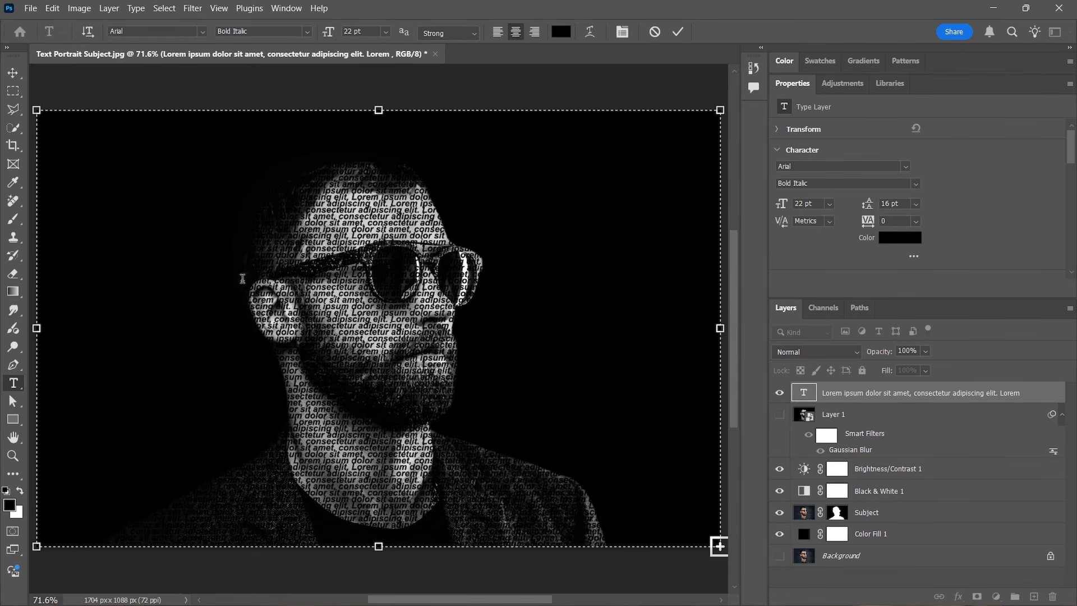
{"action": "left_click", "coordinate": [677, 31]}
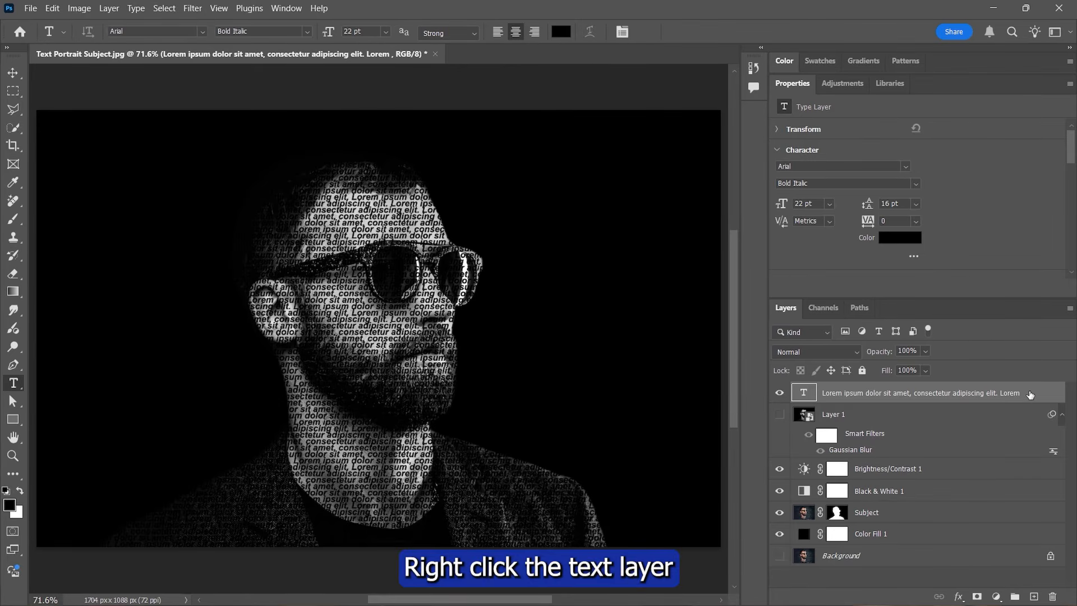
- Convert the text layer to a smart object and apply Displace with horizontal and vertical scales of 15, using Displacement Map.psd
{"action": "right_click", "coordinate": [984, 394]}
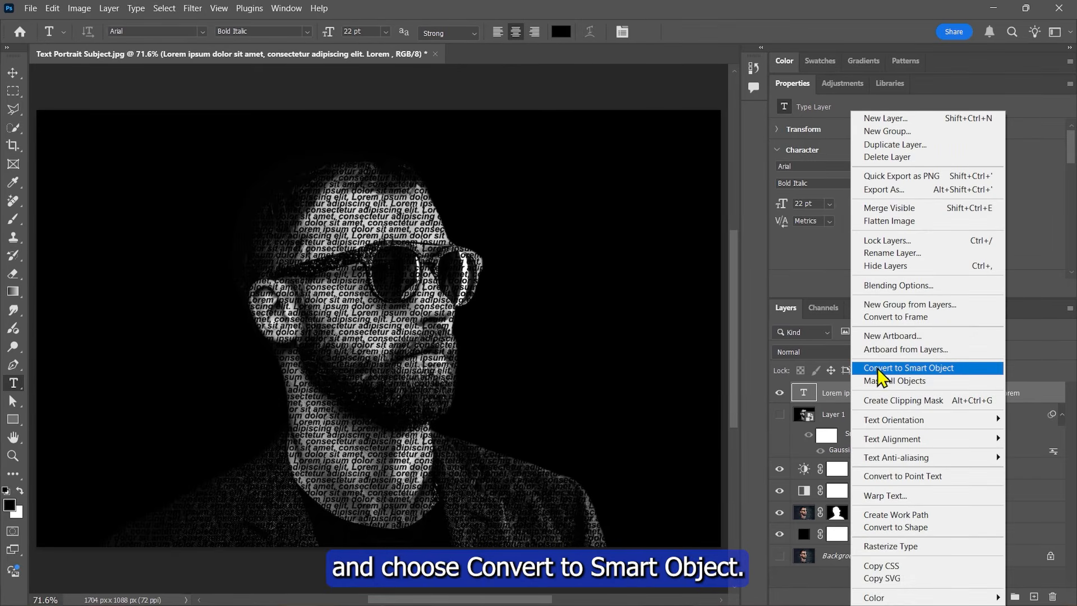
{"action": "left_click", "coordinate": [914, 369]}
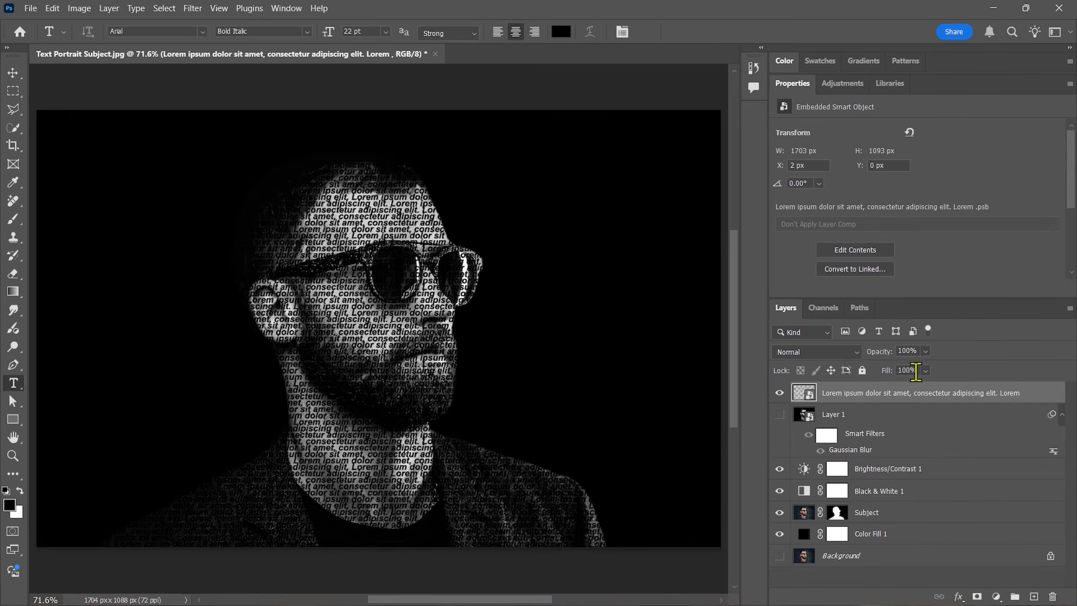
{"action": "left_click", "coordinate": [193, 8]}
{"action": "mouse_move", "coordinate": [225, 205]}
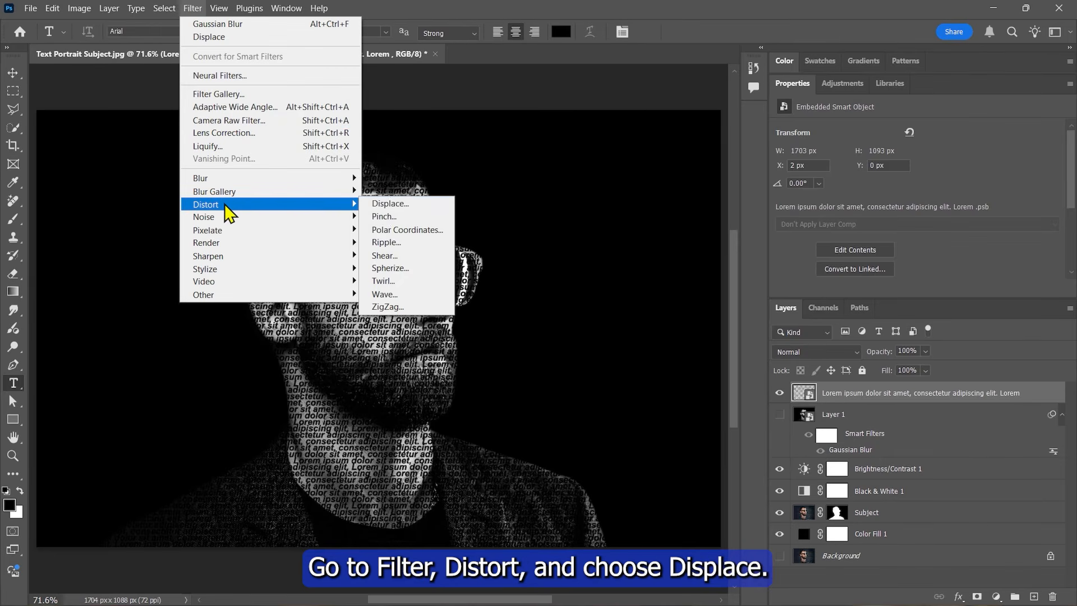
{"action": "left_click", "coordinate": [397, 208]}
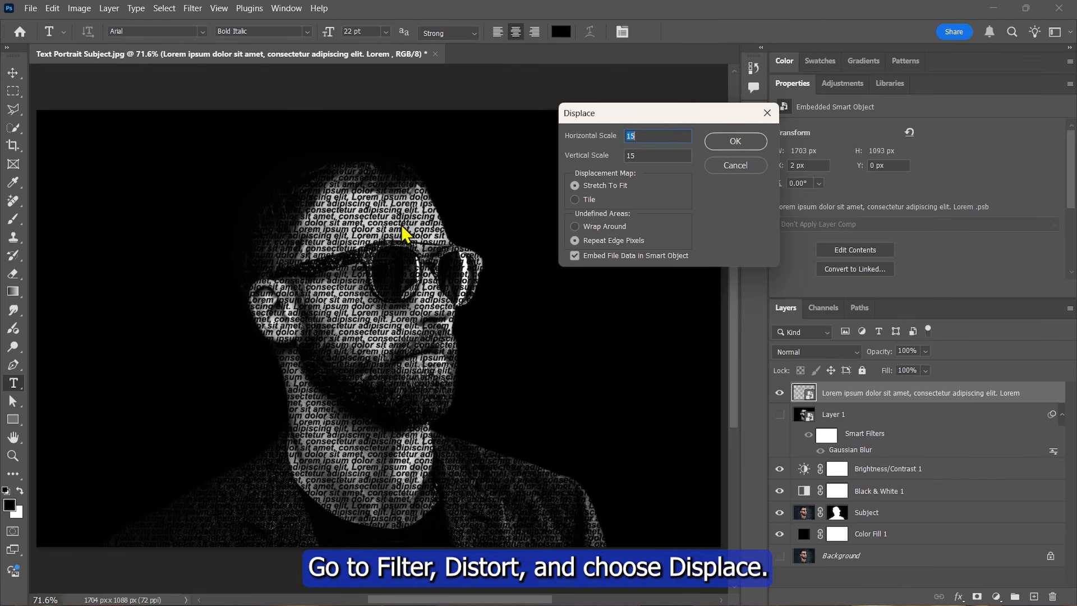
{"action": "key", "text": "Tab"}
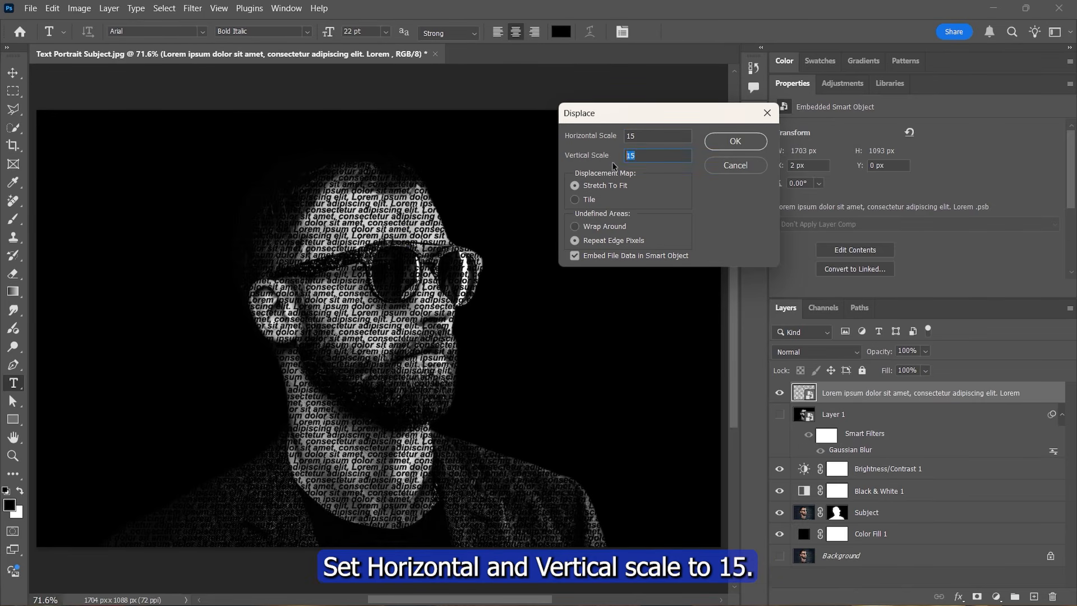
{"action": "left_click_drag", "start_coordinate": [667, 139], "coordinate": [598, 140]}
{"action": "left_click", "coordinate": [728, 146]}
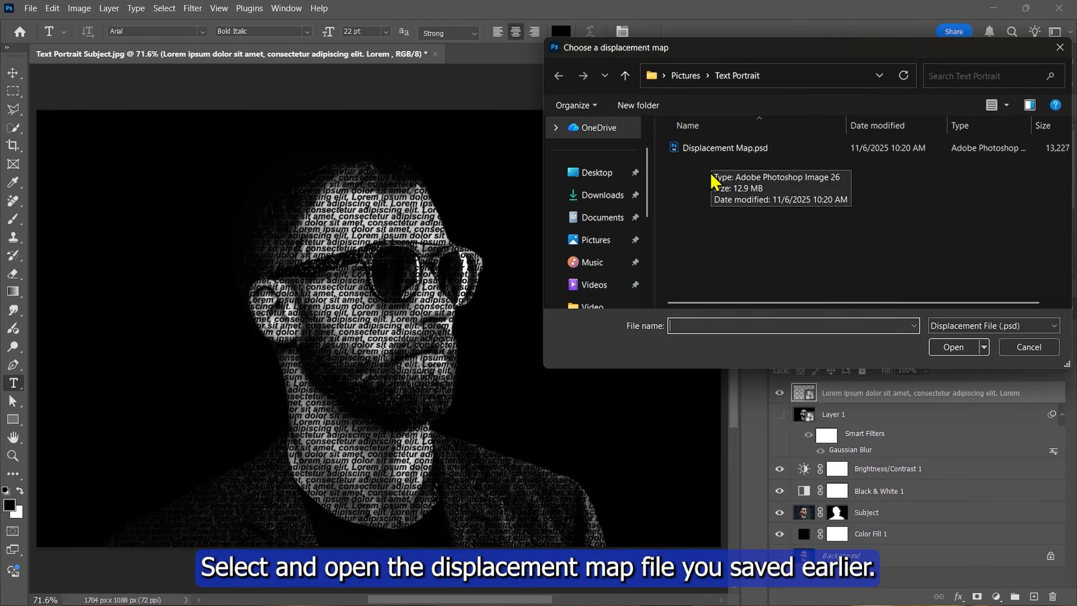
{"action": "left_click", "coordinate": [709, 150]}
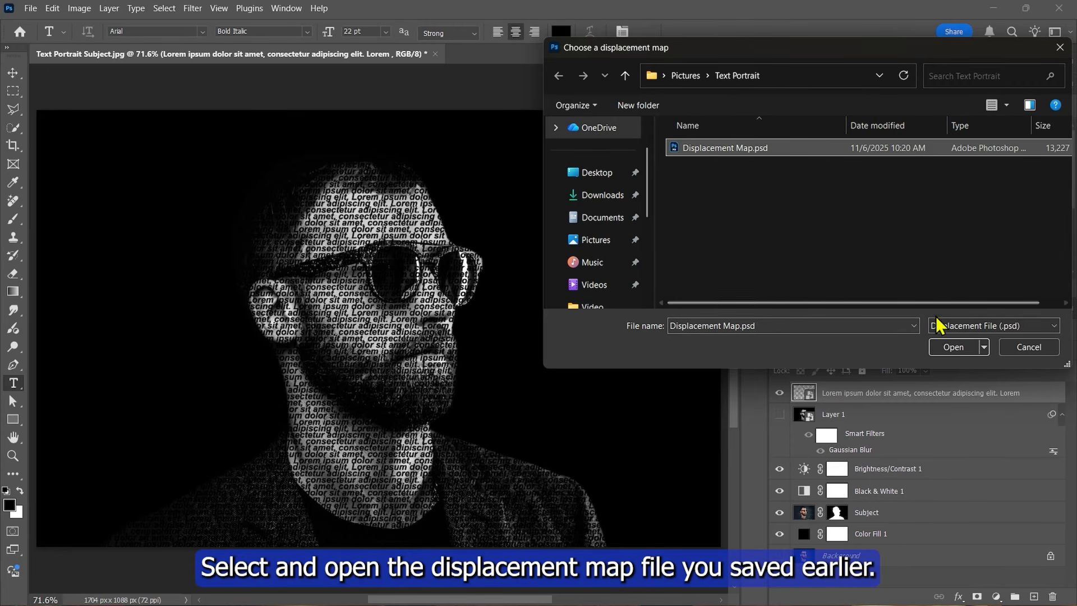
{"action": "left_click", "coordinate": [953, 347]}
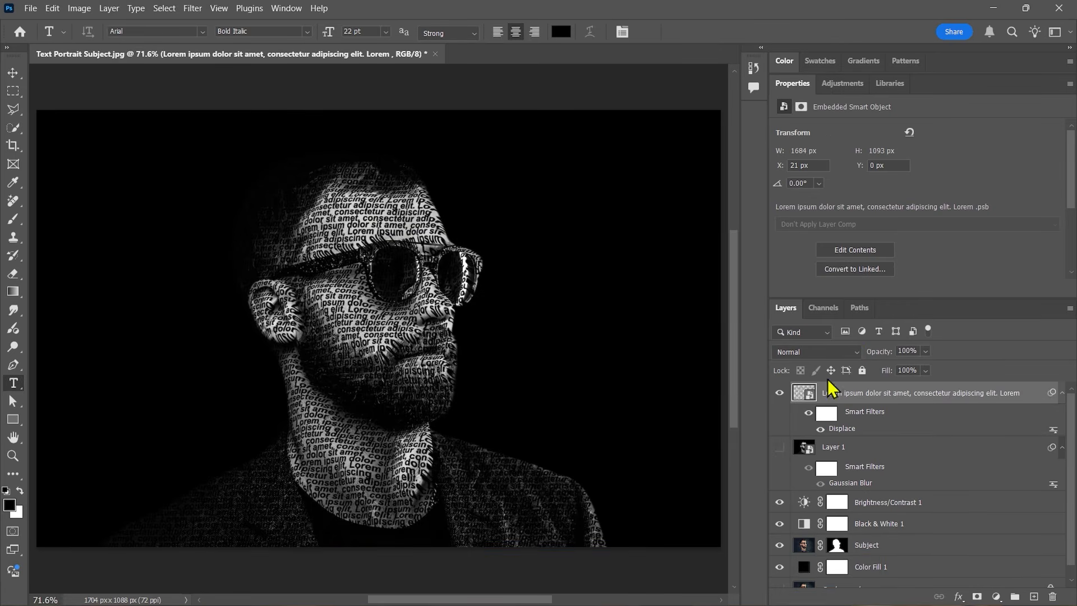
- Move the warped text layer directly below the Subject layer and clip the Subject layer to it with a clipping mask
{"action": "double_click", "coordinate": [794, 87]}
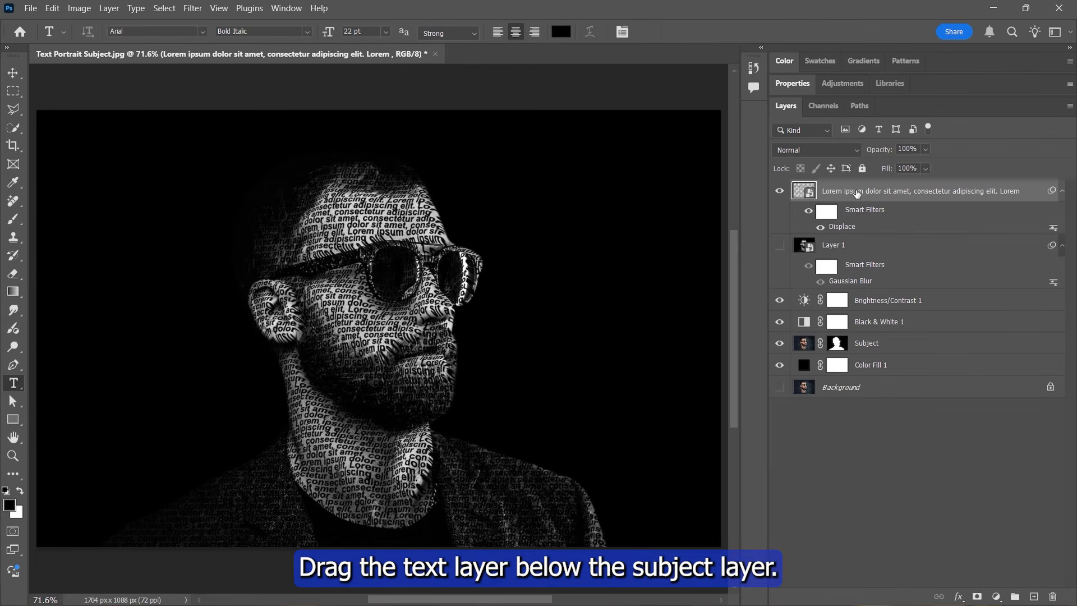
{"action": "left_click_drag", "start_coordinate": [857, 193], "coordinate": [879, 357]}
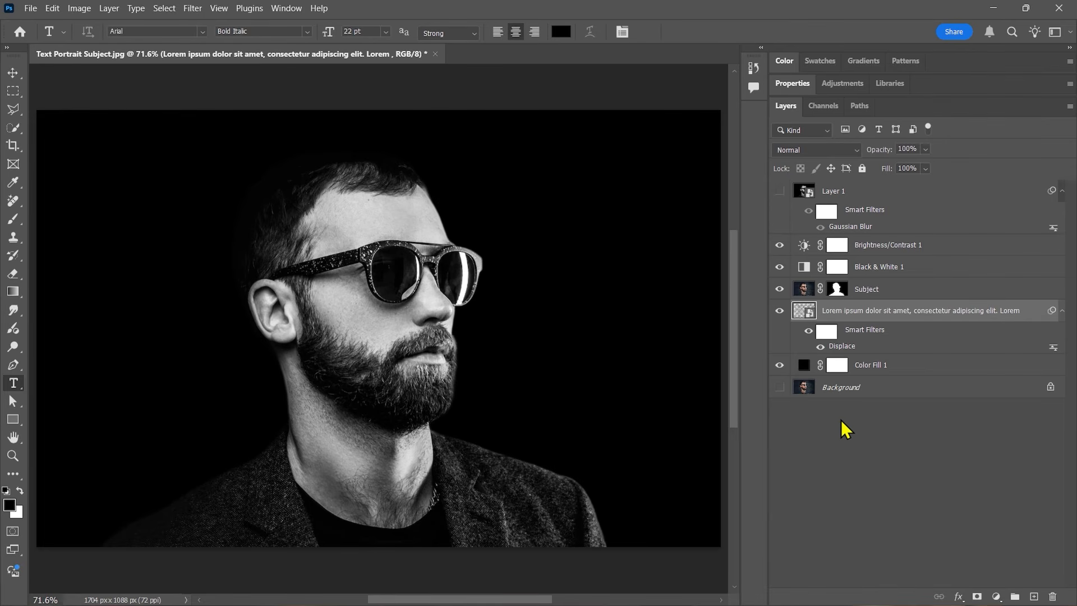
{"action": "right_click", "coordinate": [891, 289]}
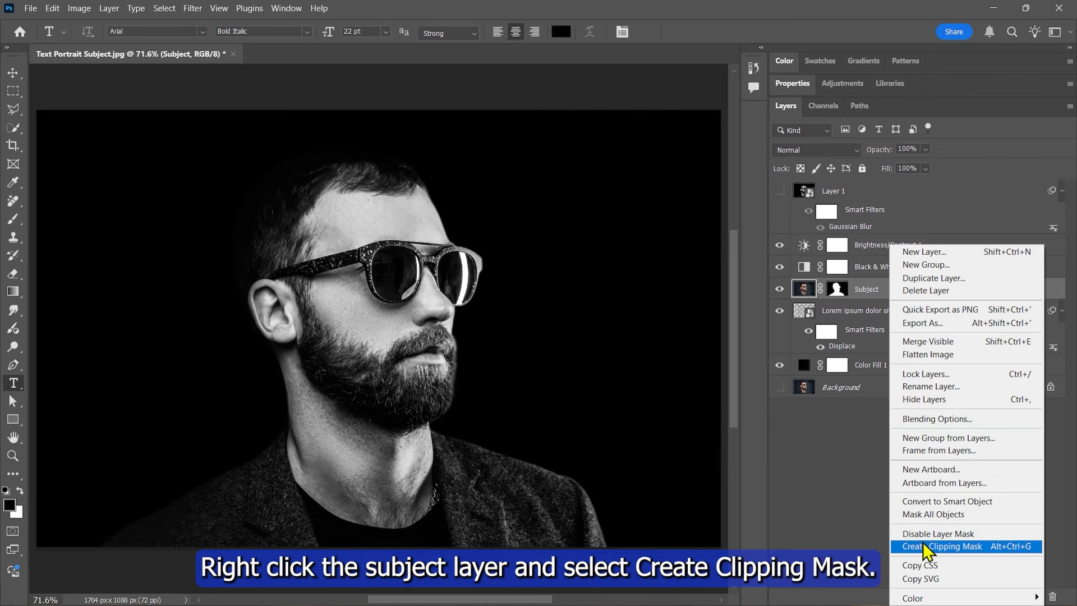
{"action": "left_click", "coordinate": [938, 546]}
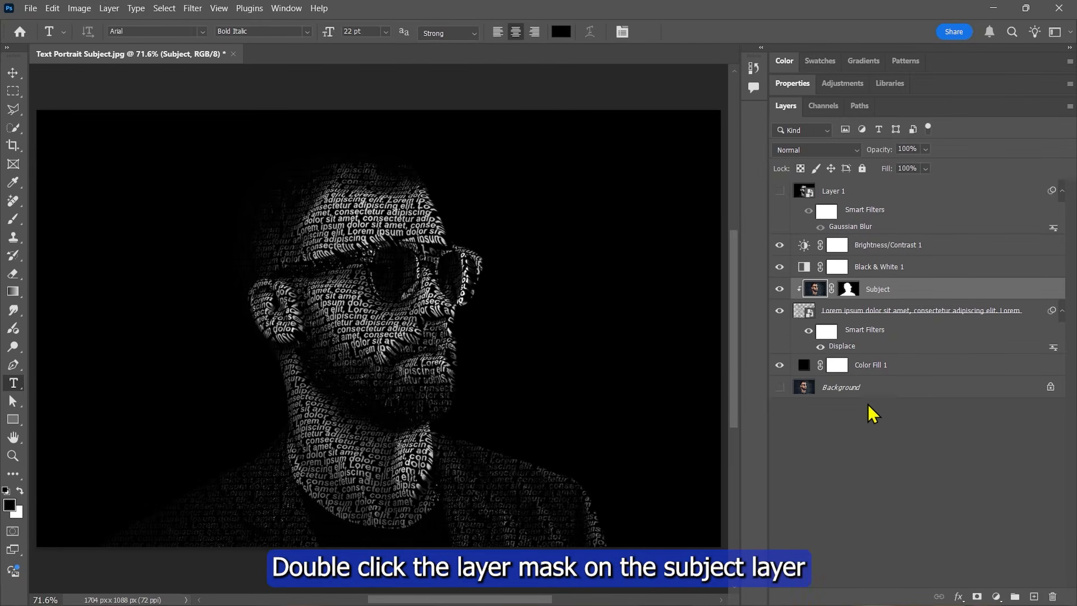
- Reduce the density of the Subject layer's mask to 0%
{"action": "double_click", "coordinate": [850, 292]}
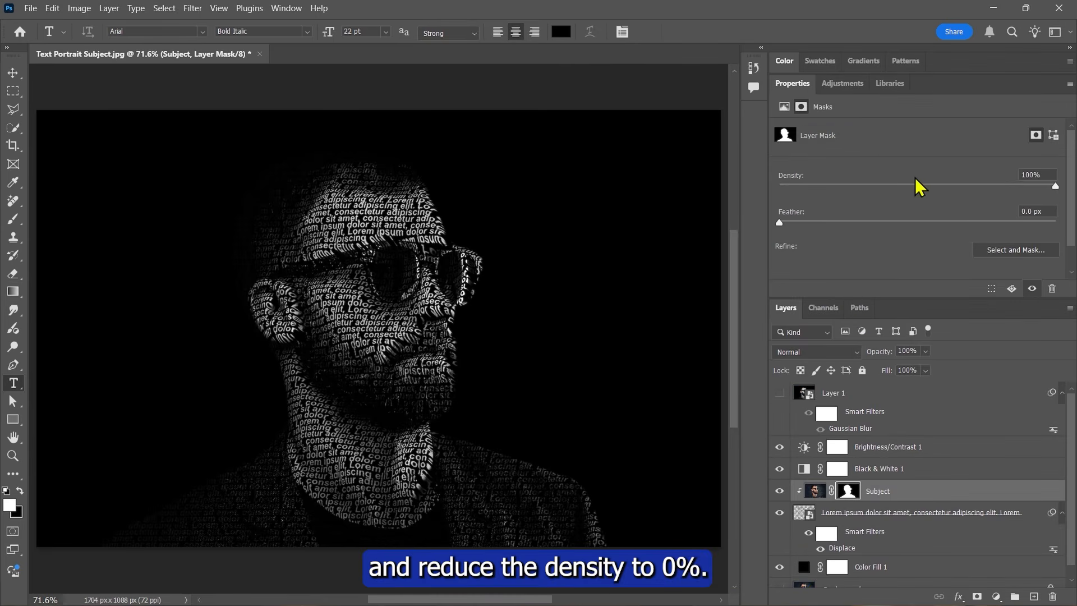
{"action": "left_click_drag", "start_coordinate": [1055, 187], "coordinate": [742, 191]}
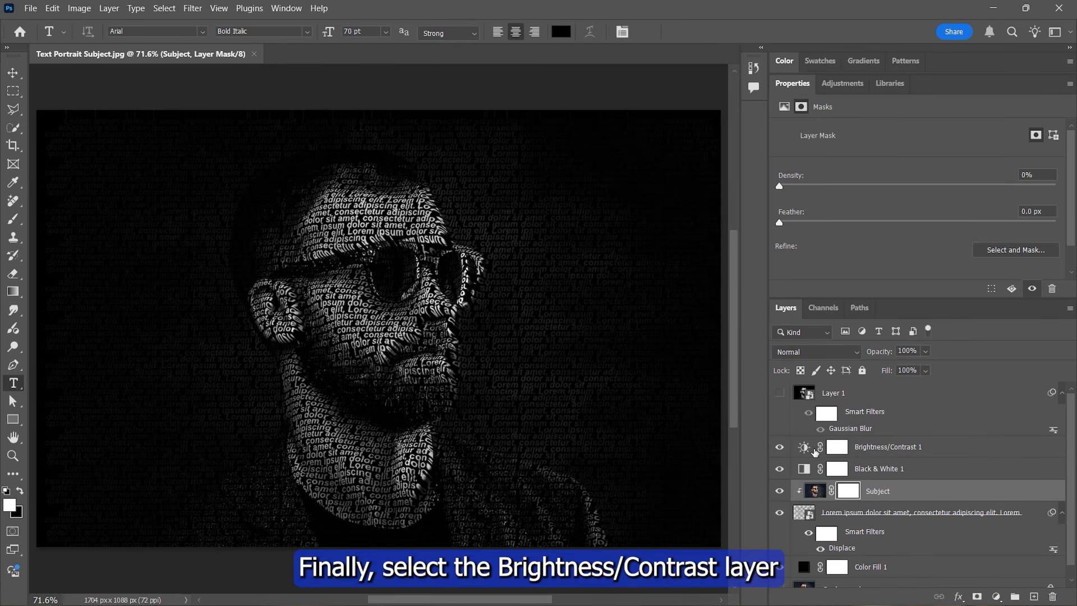
- Raise the brightness of the Brightness/Contrast 1 adjustment layer to about 30
{"action": "left_click", "coordinate": [814, 453]}
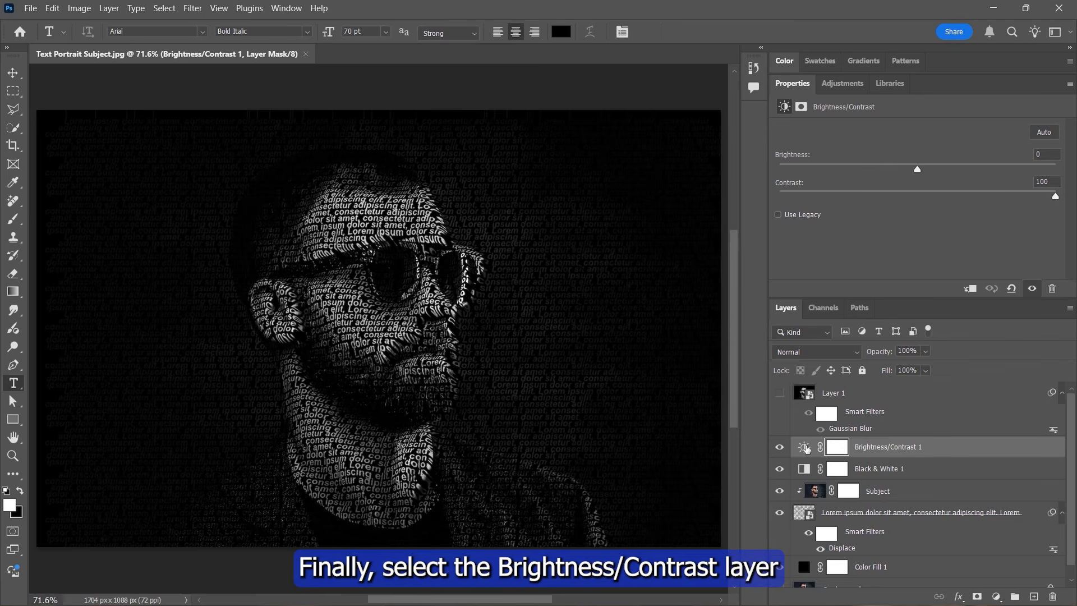
{"action": "left_click", "coordinate": [917, 169]}
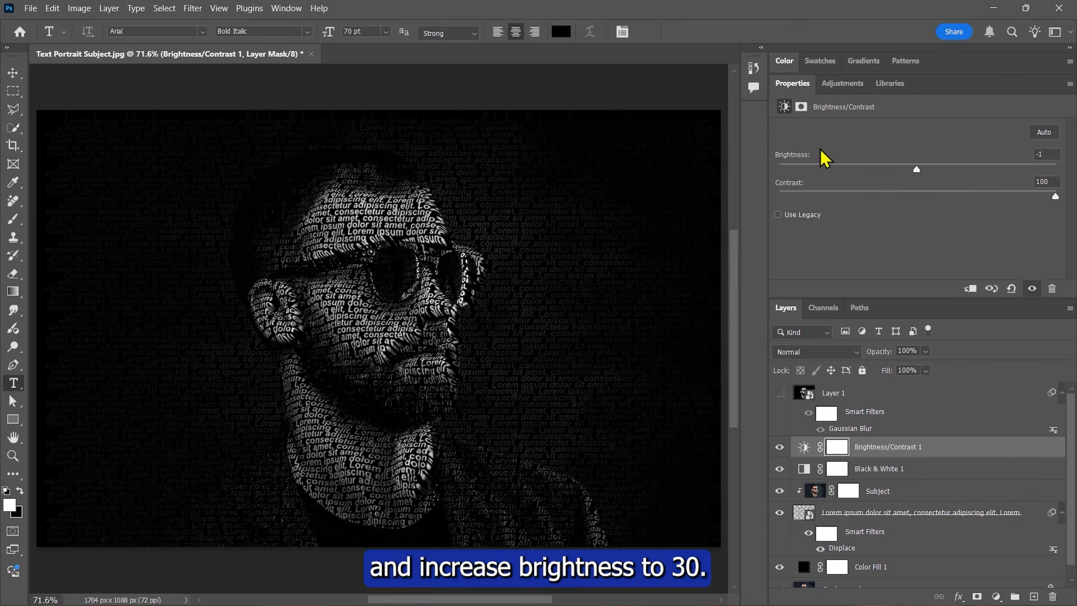
{"action": "left_click_drag", "start_coordinate": [918, 169], "coordinate": [964, 168]}
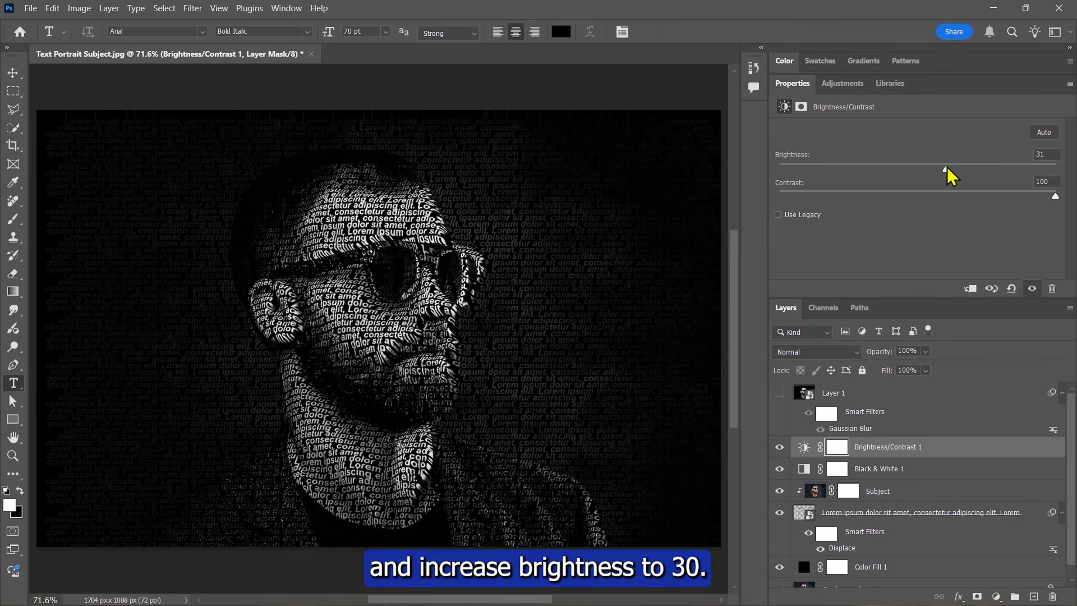